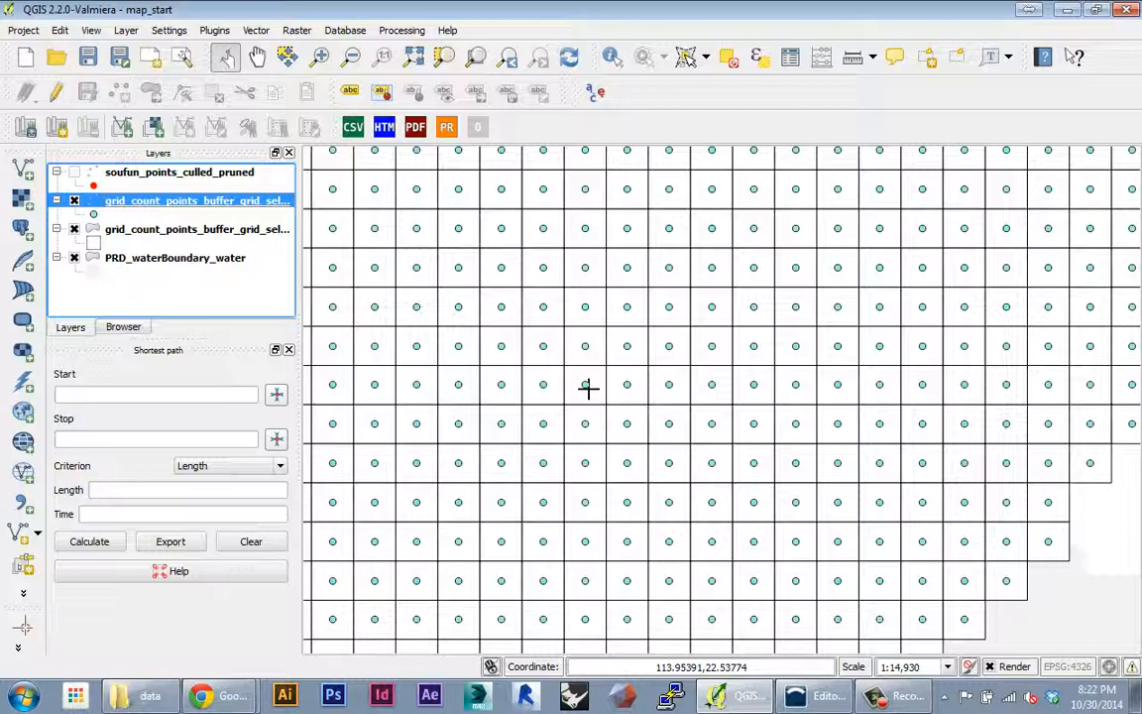
Add trainedSet.txt from the data folder as a delimited text layer with no geometry (attribute only table).
click(185, 274)
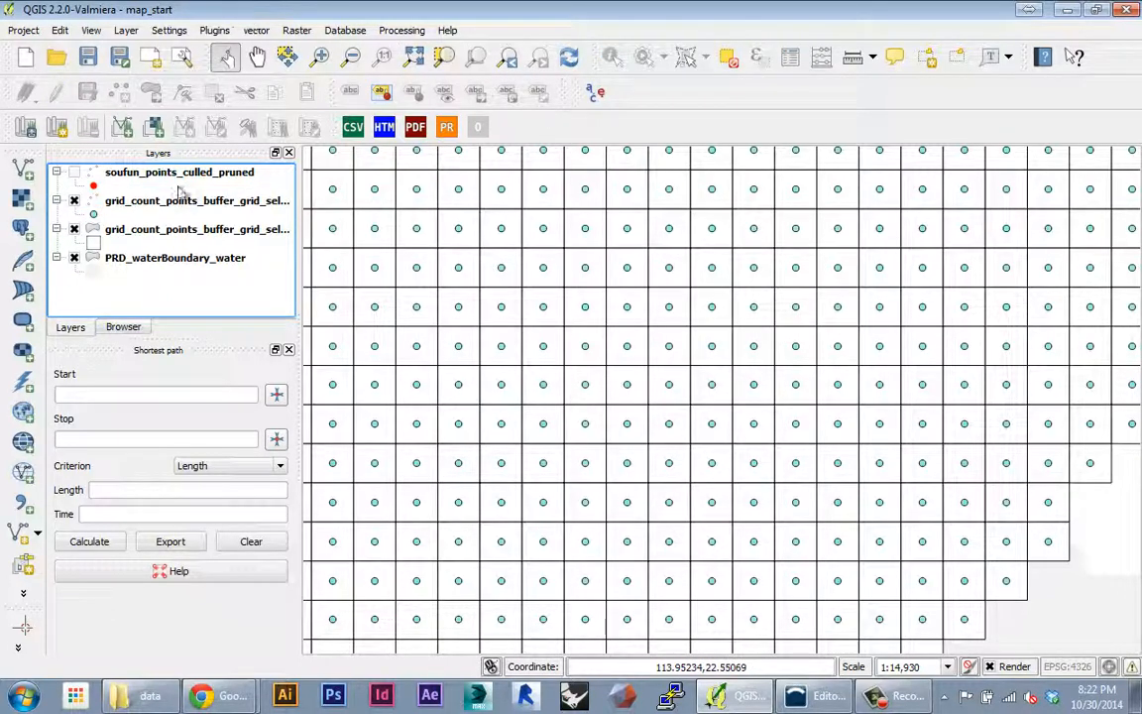
click(22, 505)
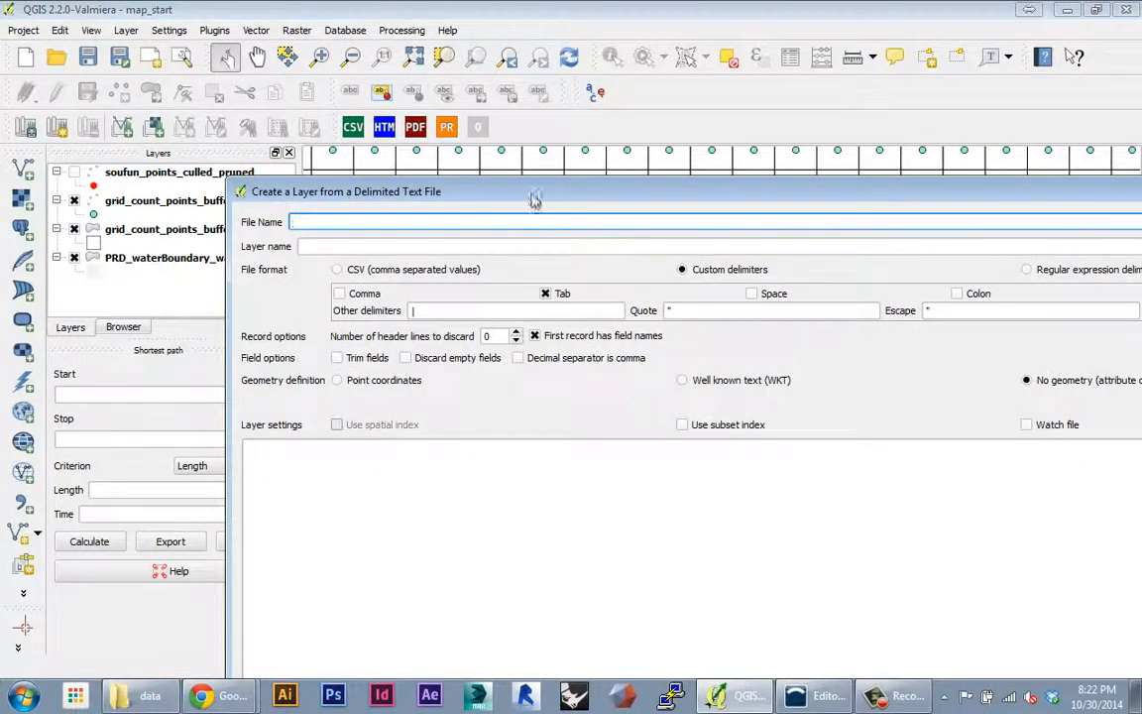
drag(532, 197, 321, 8)
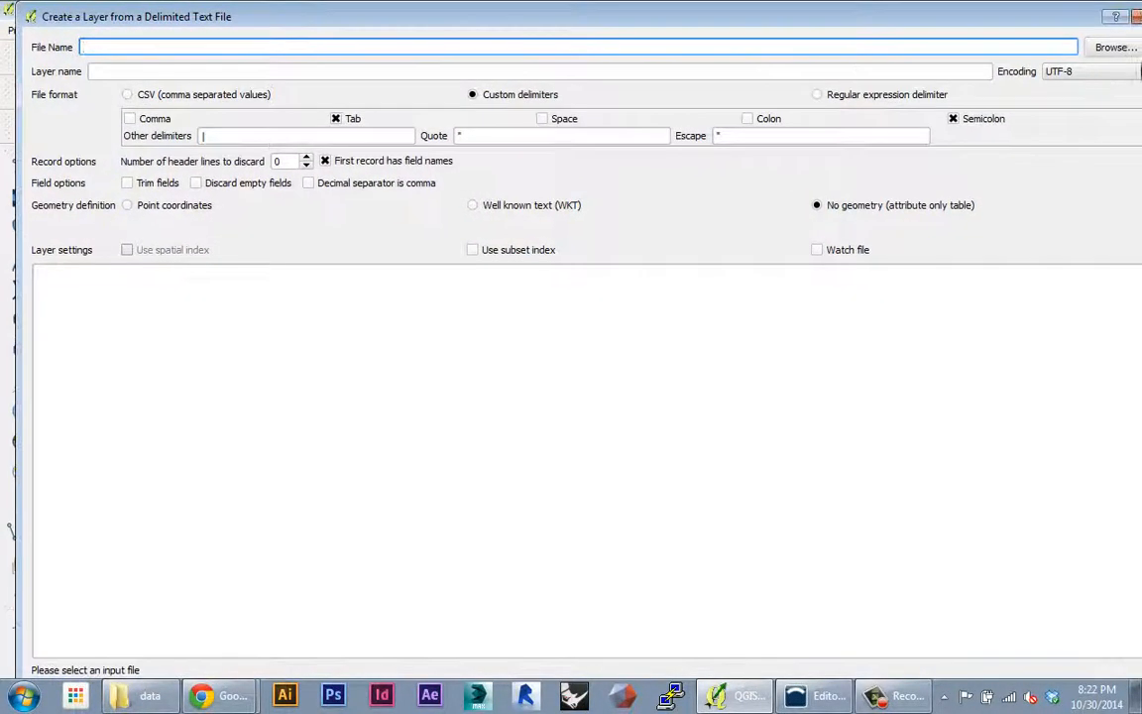
click(1111, 47)
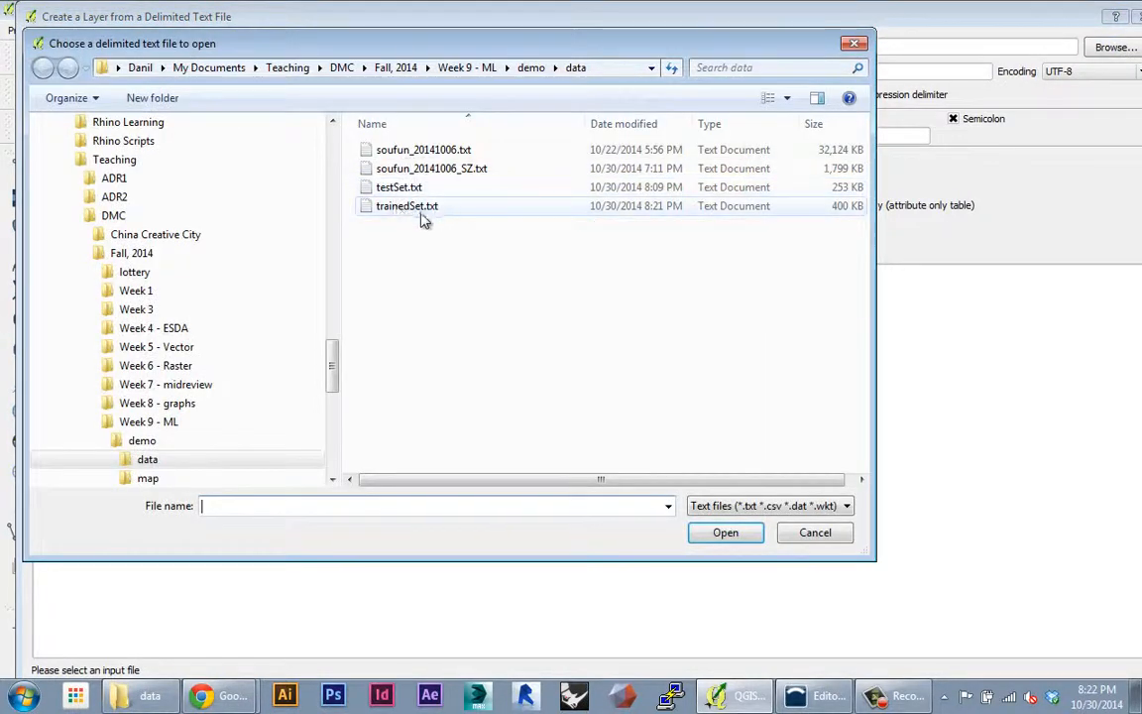
click(390, 210)
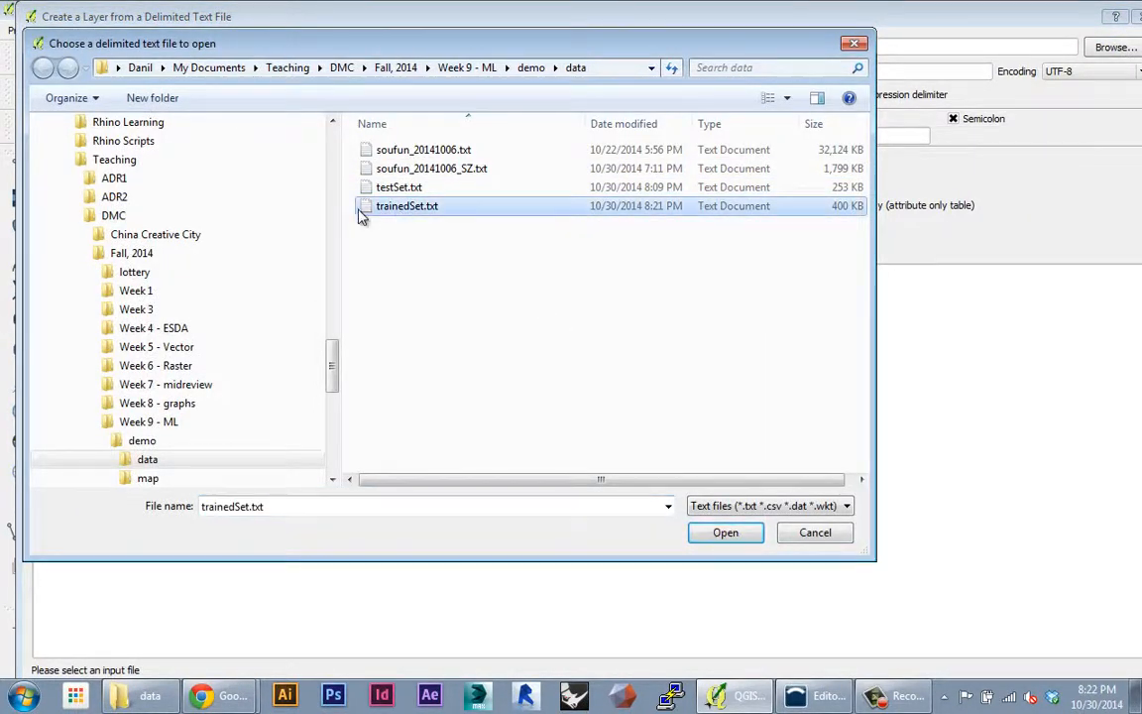
click(696, 519)
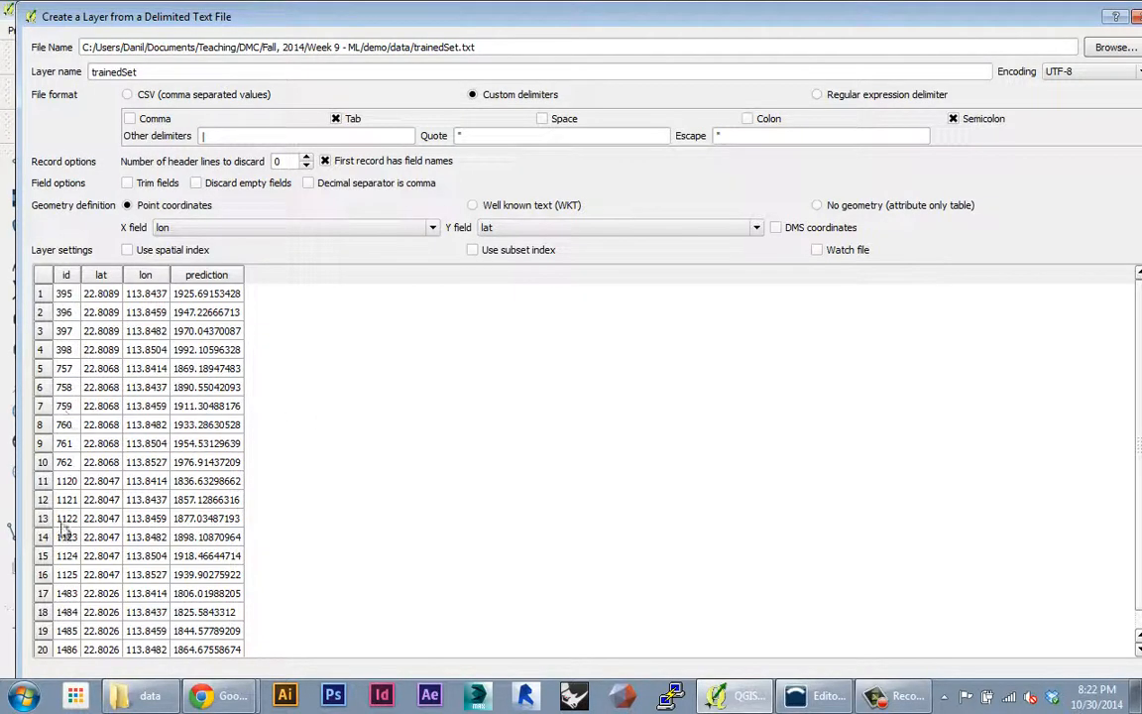
click(828, 208)
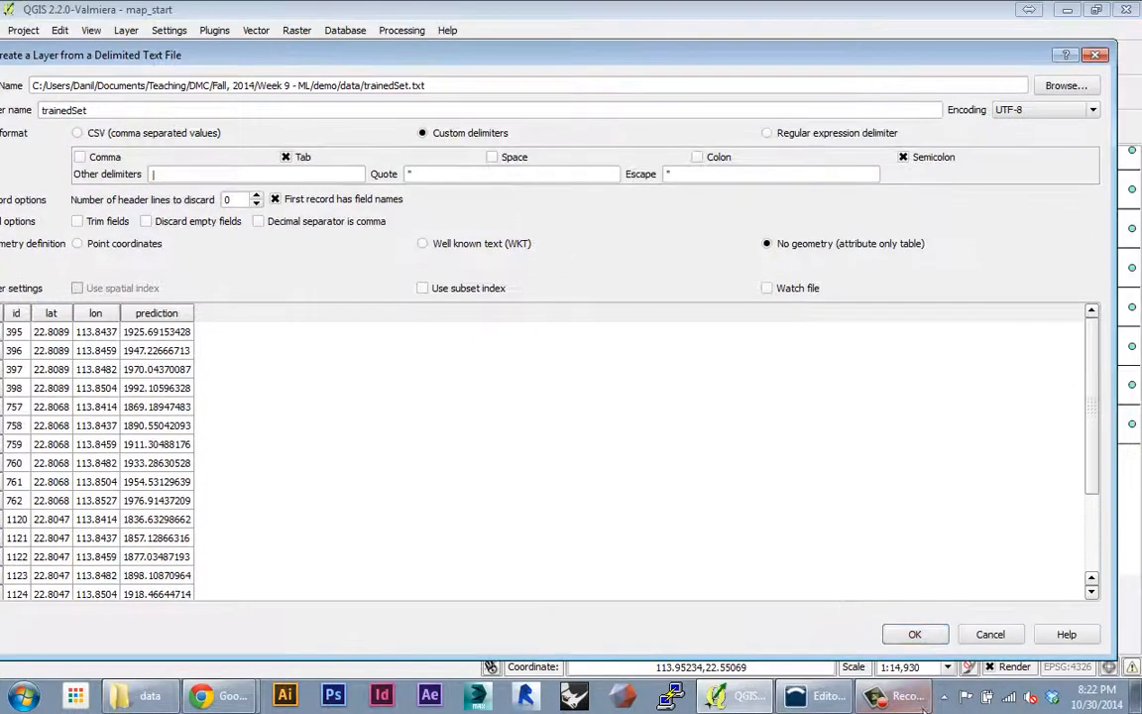
click(910, 632)
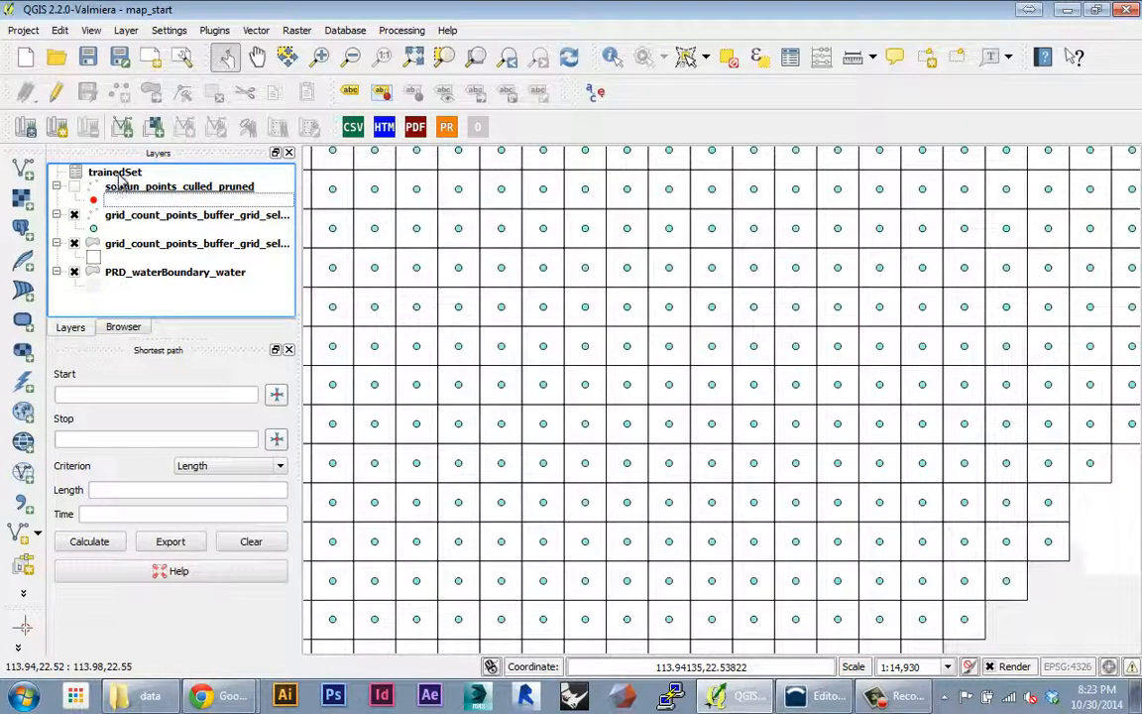
Review the attribute table of the trainedSet layer, then close it.
right_click(115, 175)
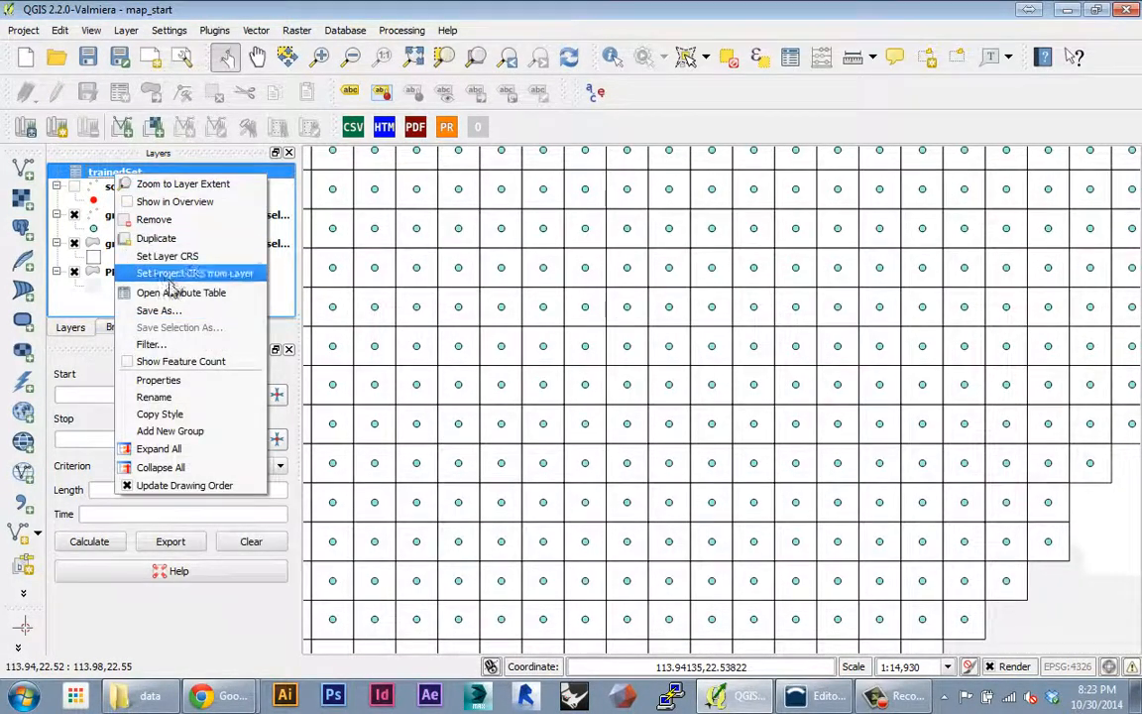
click(236, 289)
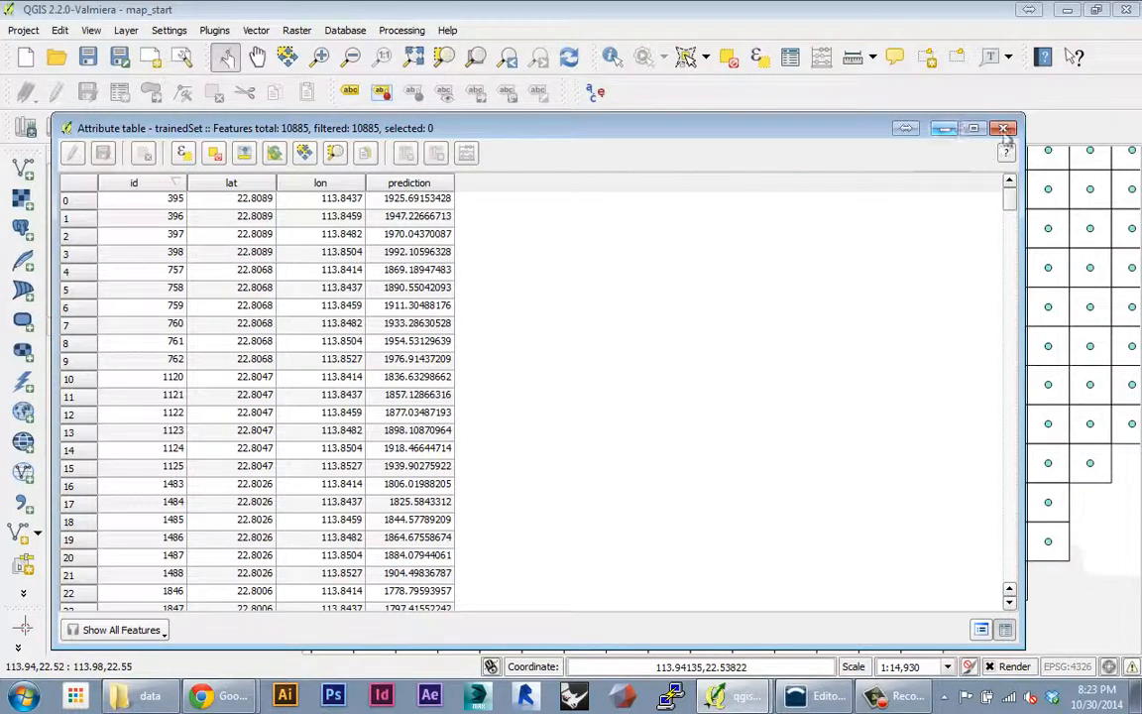
click(1003, 128)
Hide the grid point layer so only the grid polygons and water boundary are displayed.
click(74, 214)
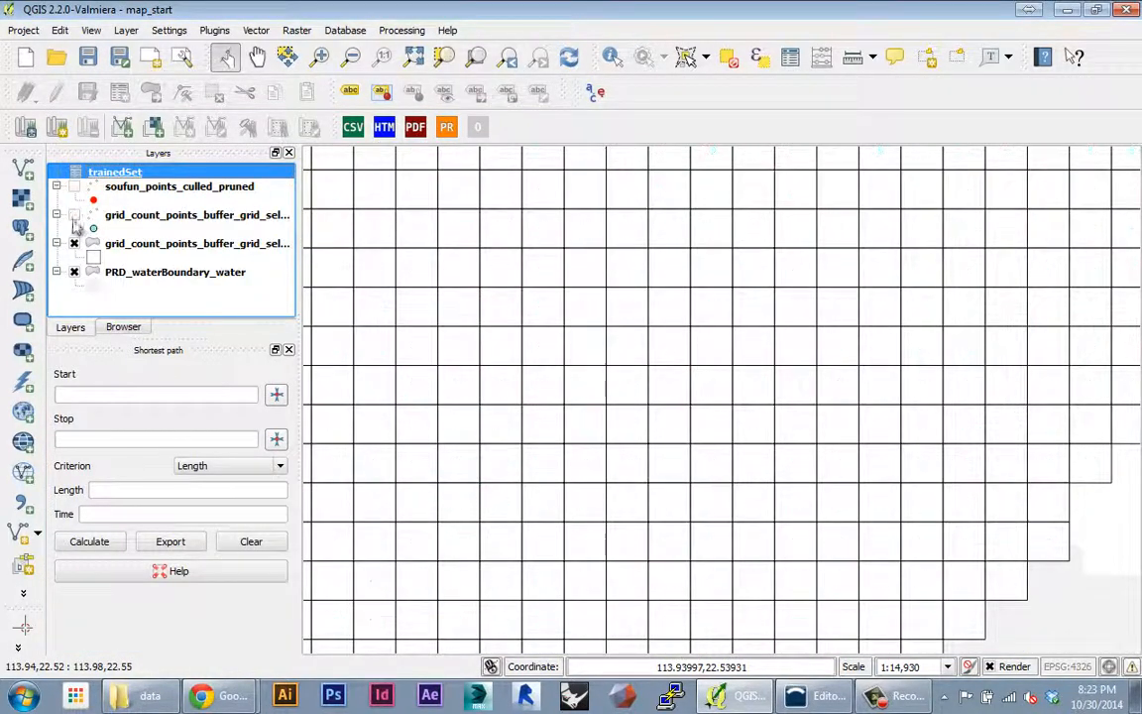
scroll(654, 337, down, 2)
scroll(654, 317, up, 1)
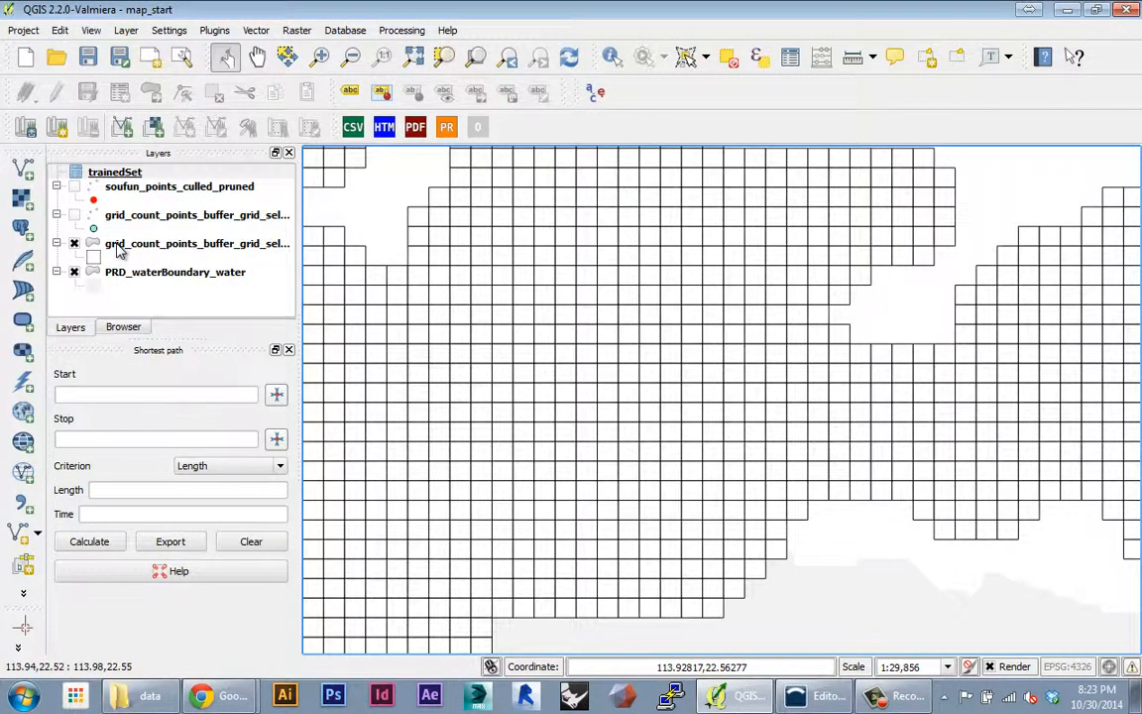
Join the trainedSet table to the grid polygon layer, using id as join field and ID as target field.
double_click(117, 247)
drag(279, 74, 356, 76)
click(262, 306)
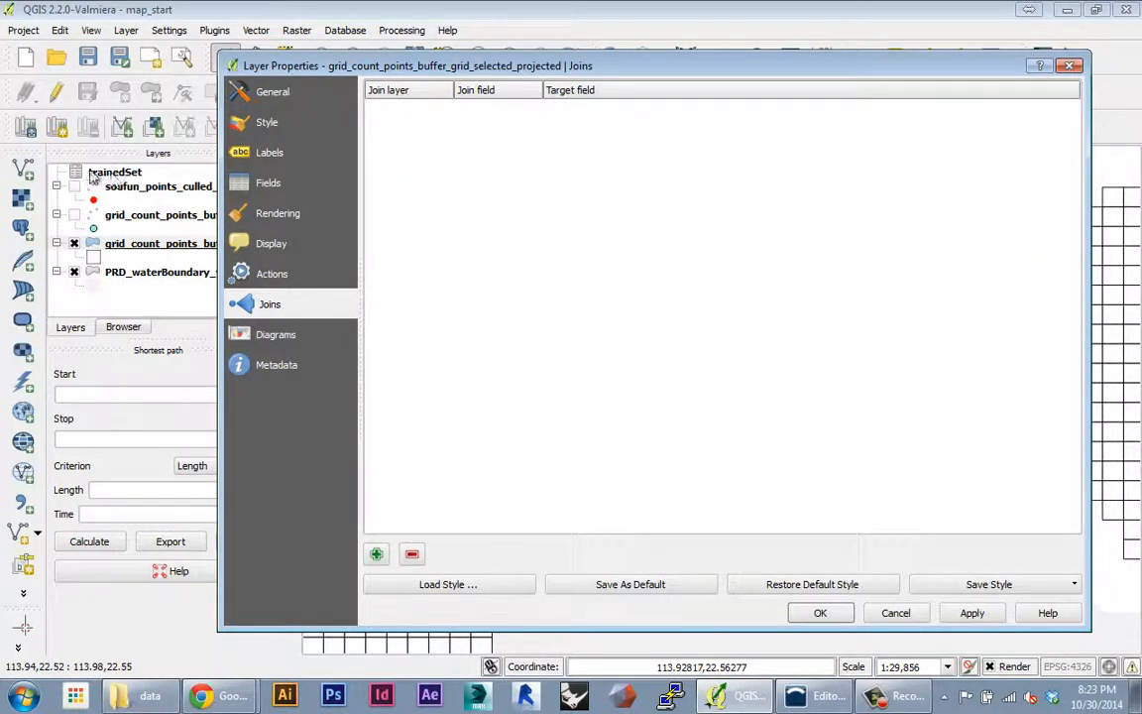
click(377, 555)
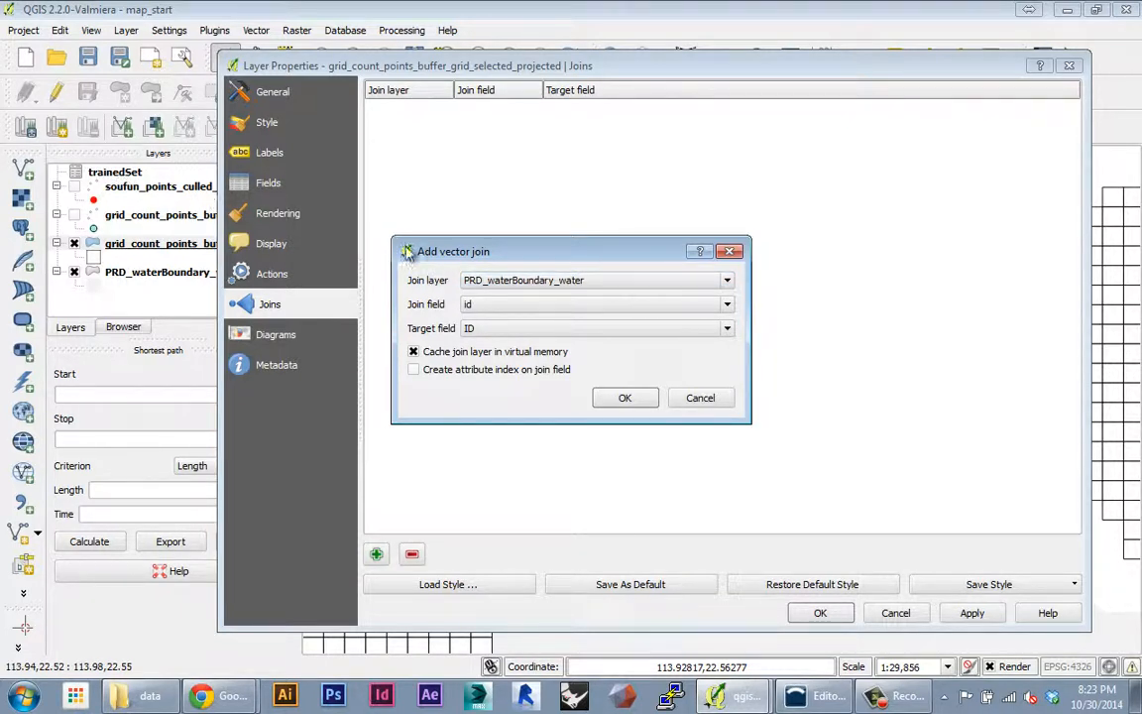
click(555, 280)
click(489, 330)
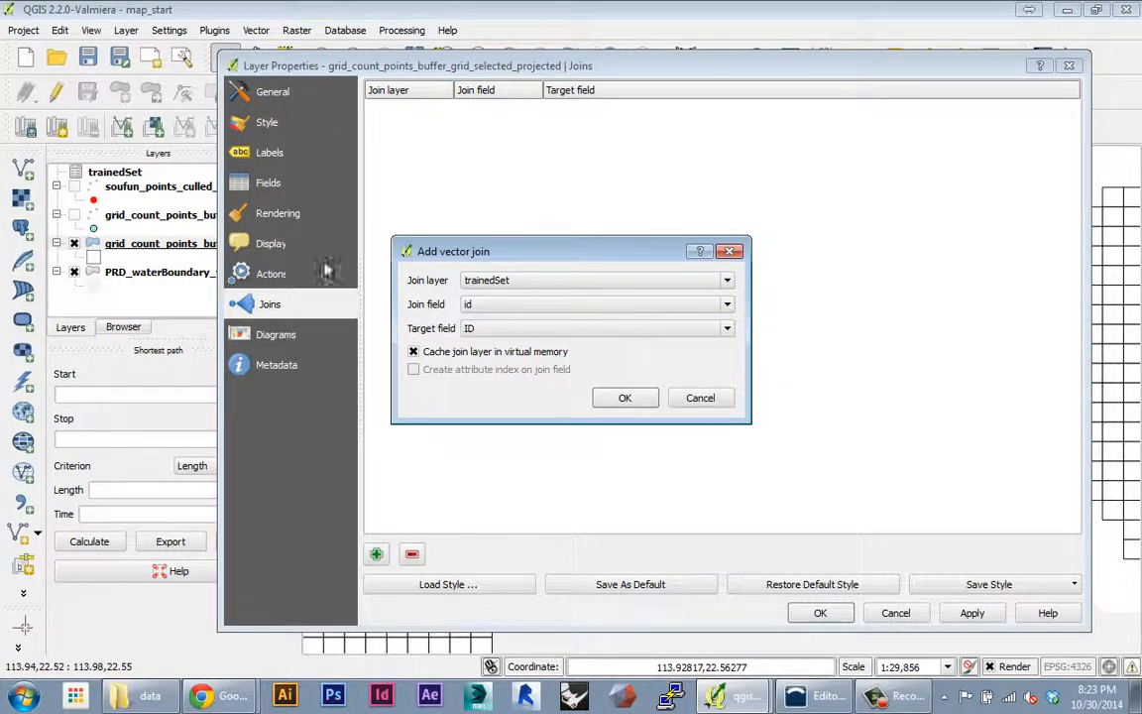
click(487, 315)
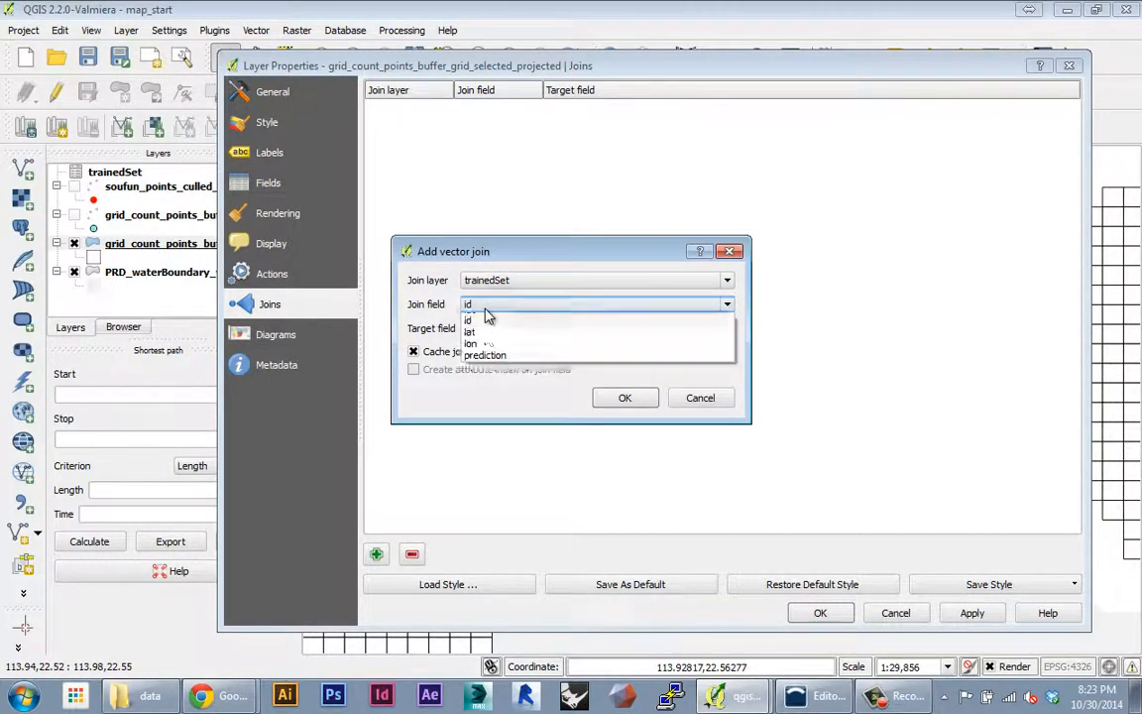
click(474, 307)
click(479, 330)
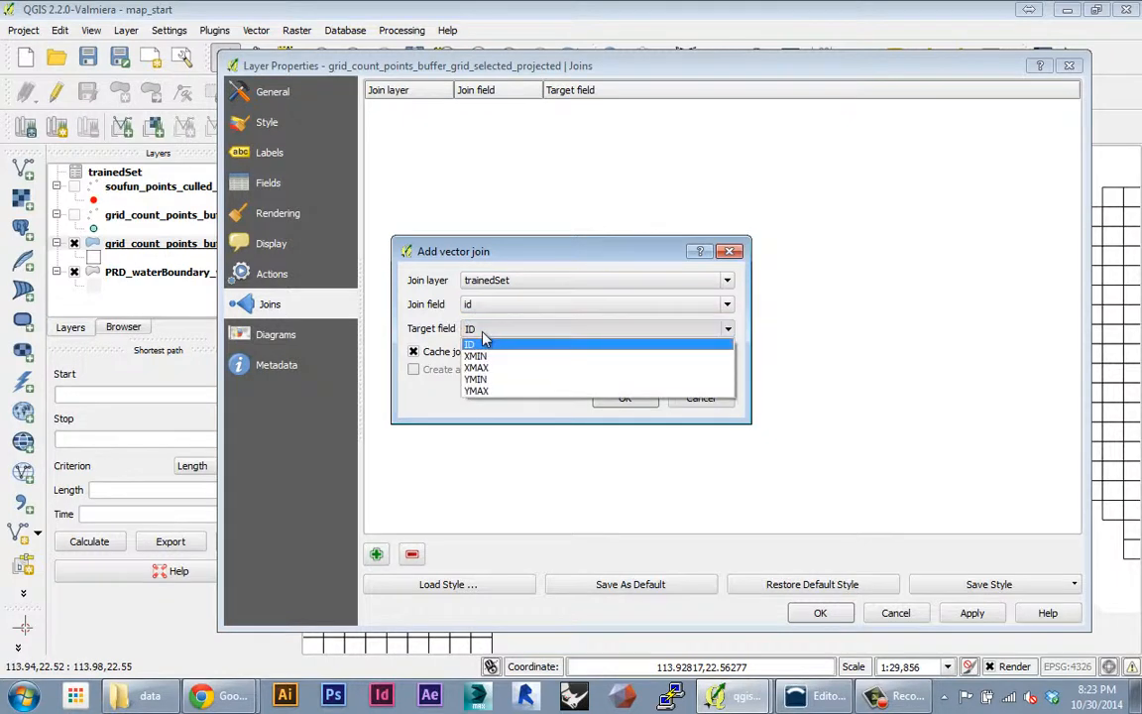
click(480, 340)
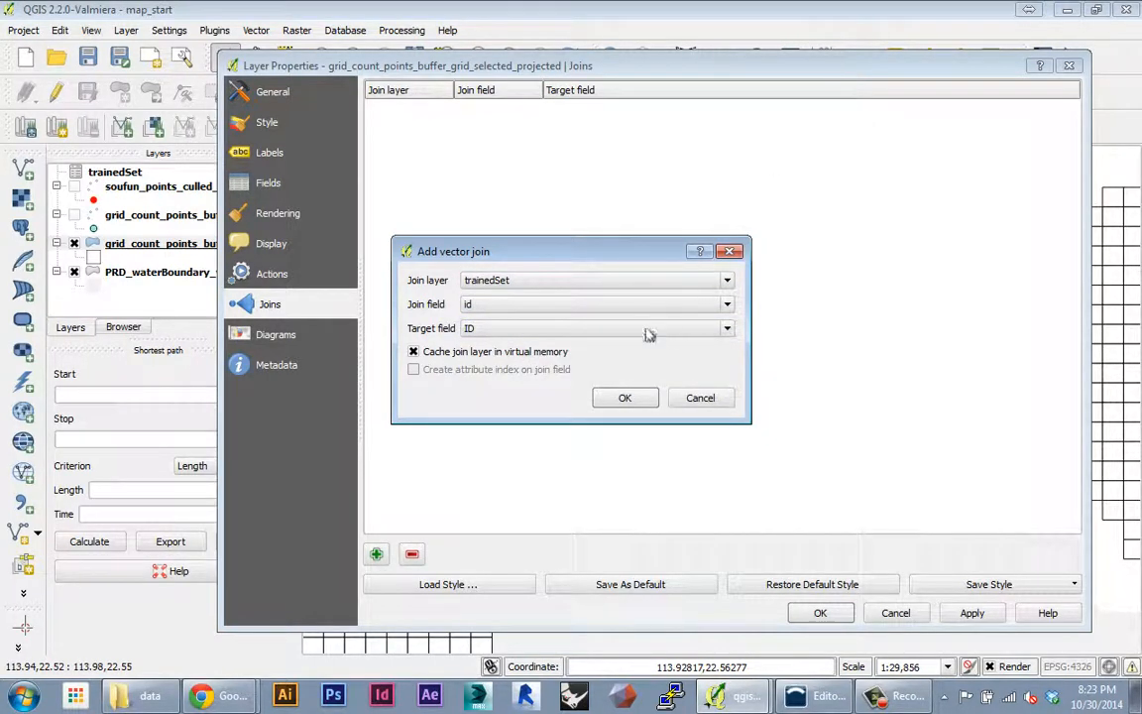
click(627, 401)
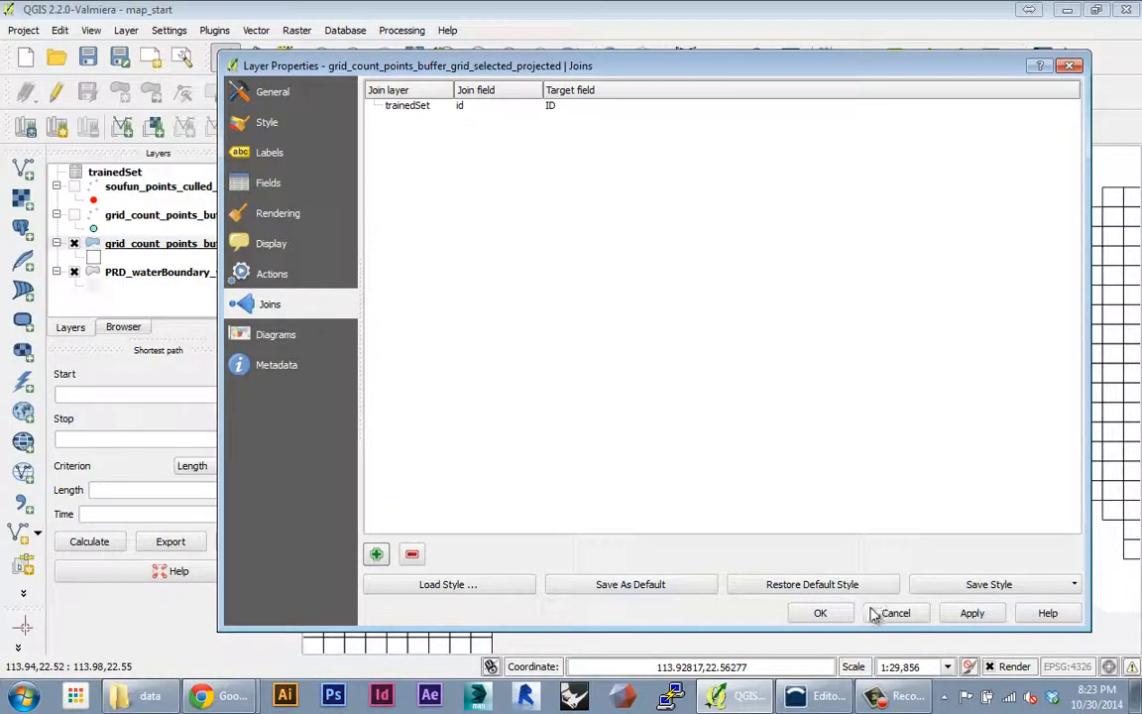
click(822, 615)
Check the grid polygon layer's attribute table for the joined trainedSet columns, then close it.
right_click(205, 253)
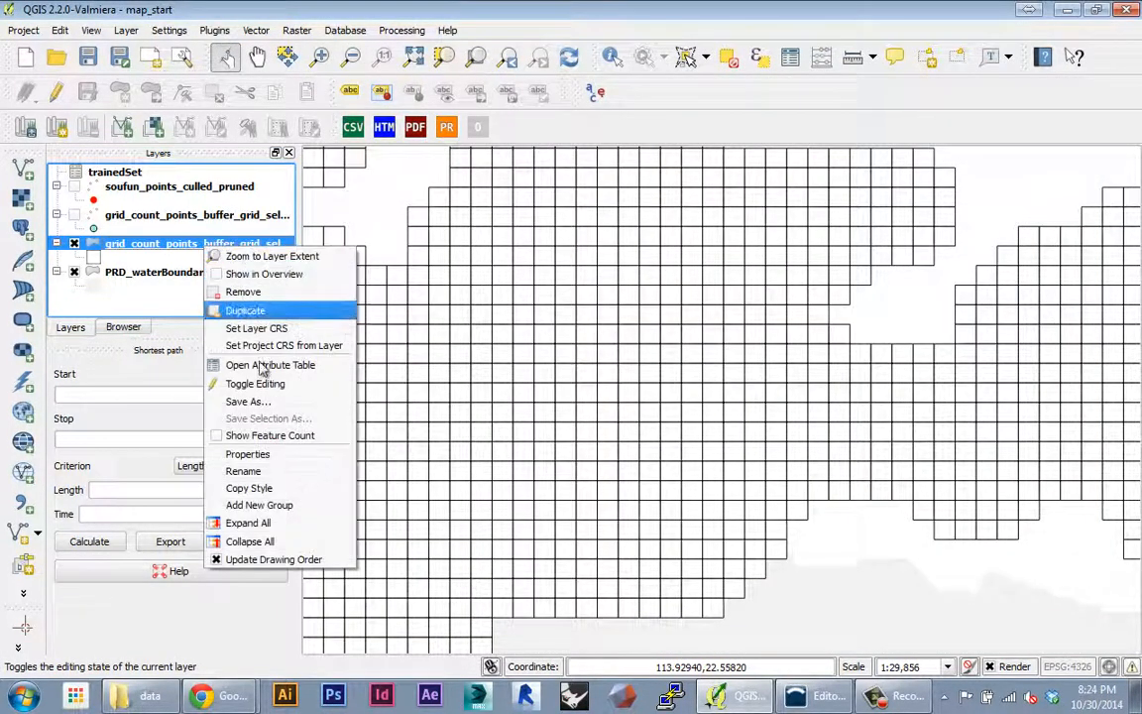
click(266, 367)
drag(541, 120, 561, 90)
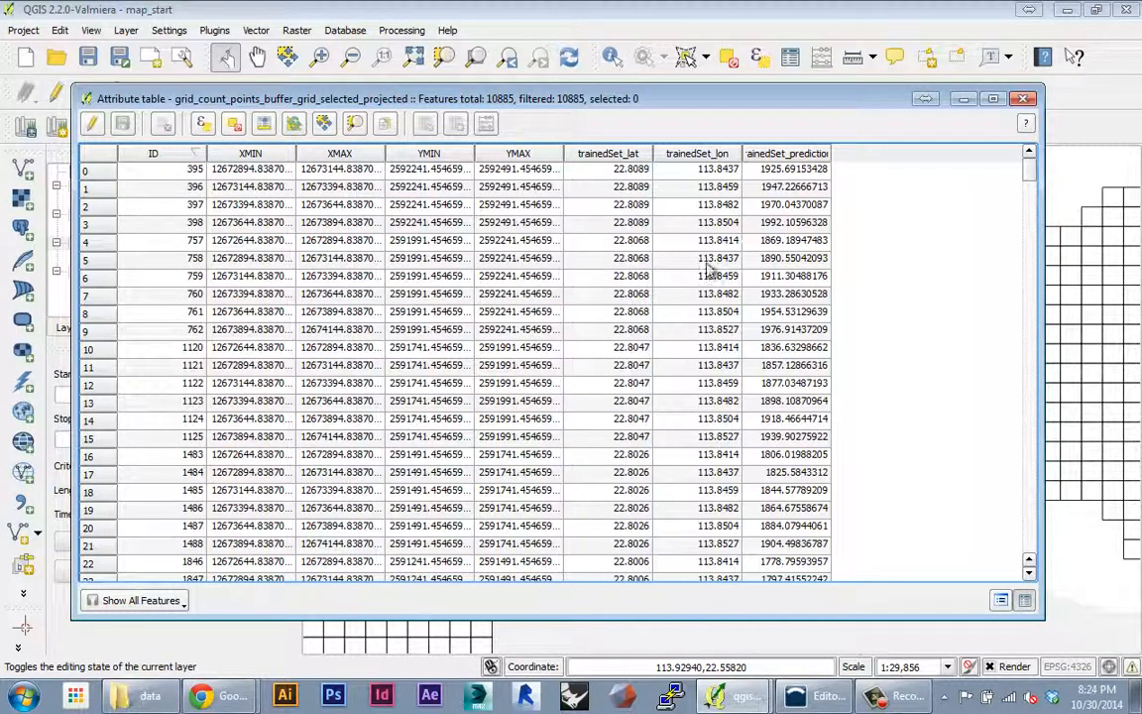
key(Escape)
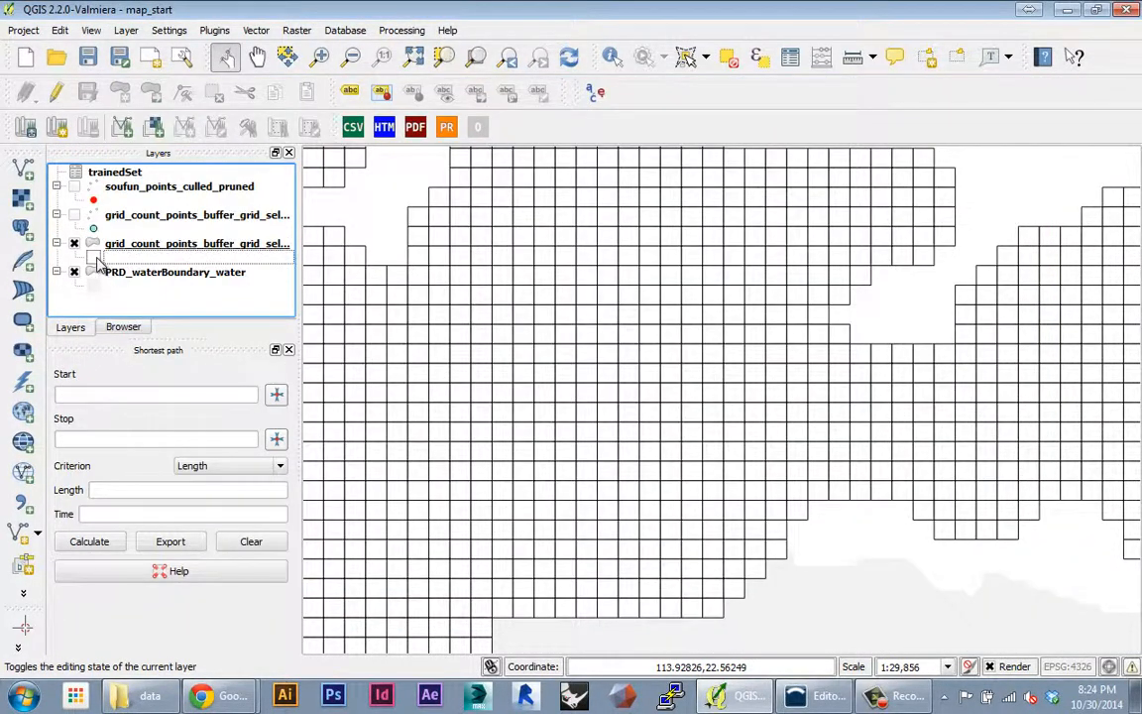
Style the grid polygon layer as Graduated on the trainedSet_prediction column, using Quantile (Equal Count) mode.
double_click(97, 244)
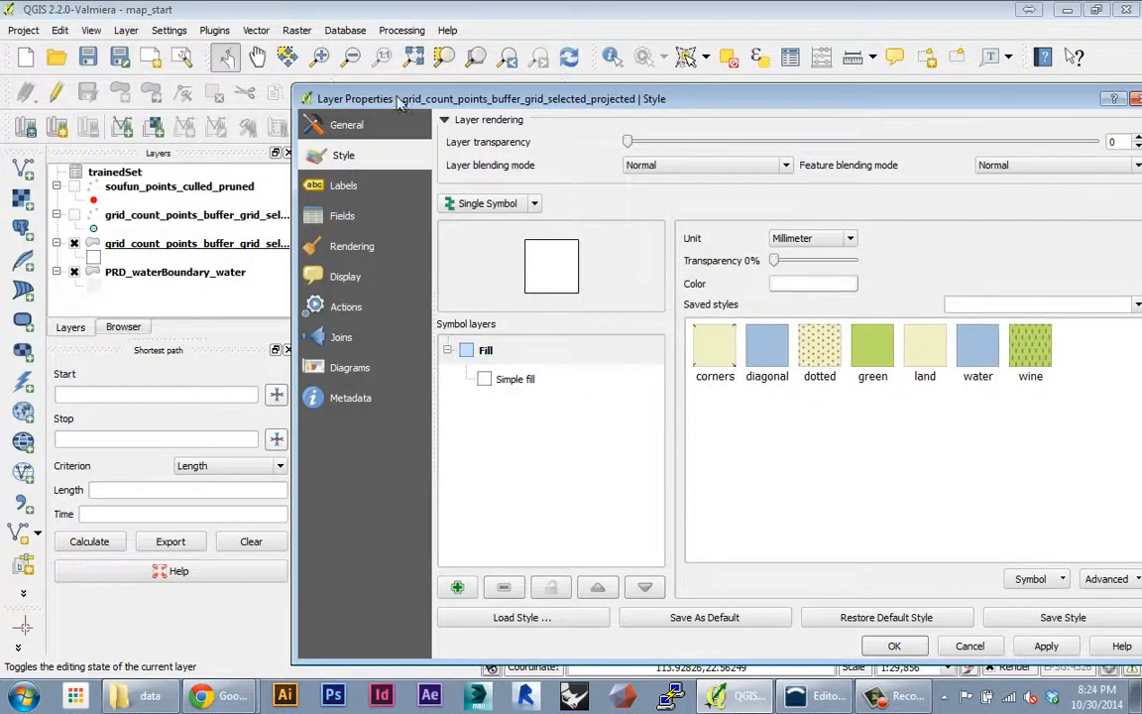
drag(362, 99, 247, 86)
click(377, 192)
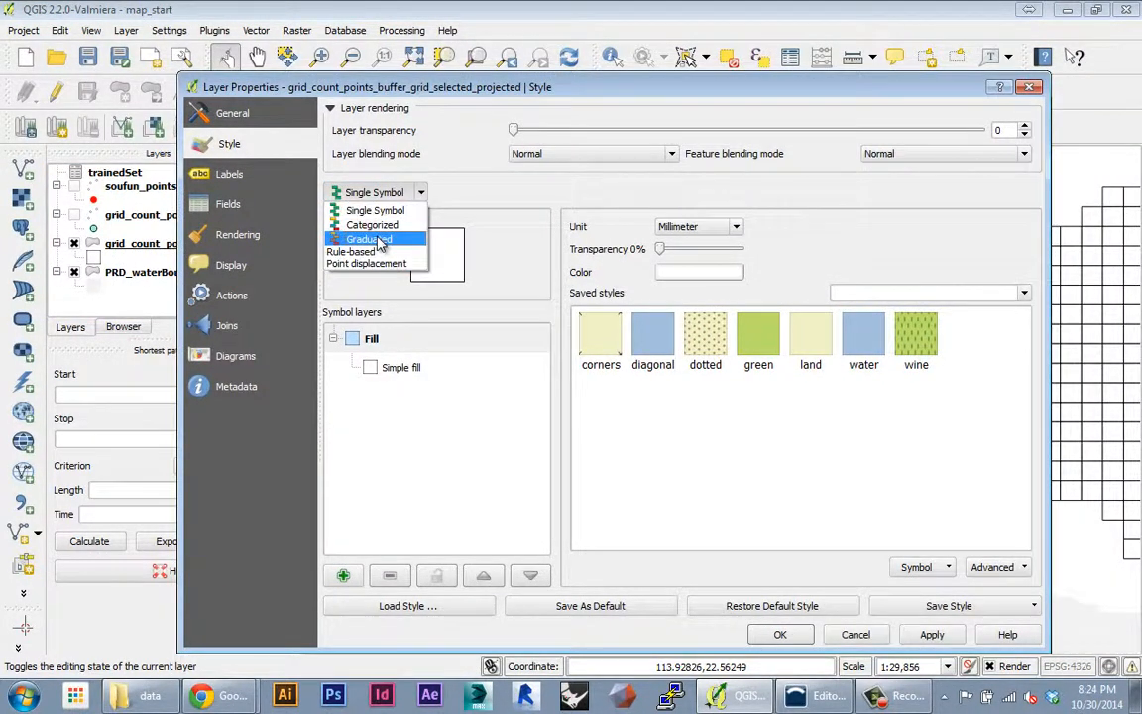
click(380, 244)
drag(555, 86, 508, 69)
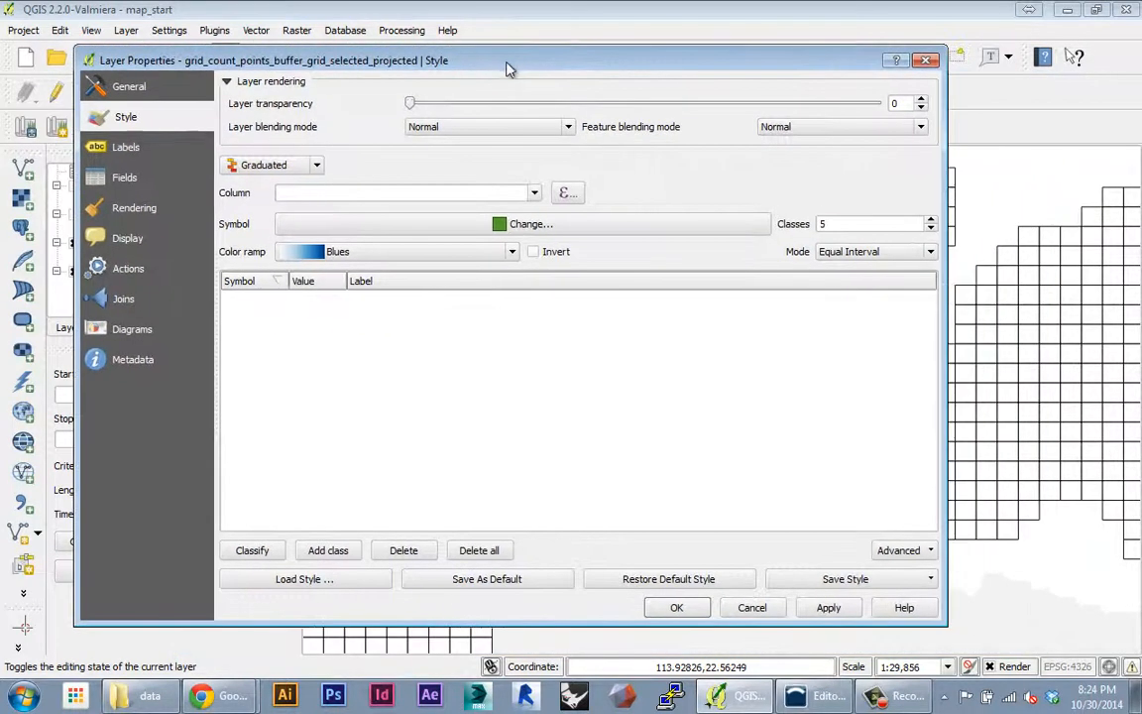
click(533, 192)
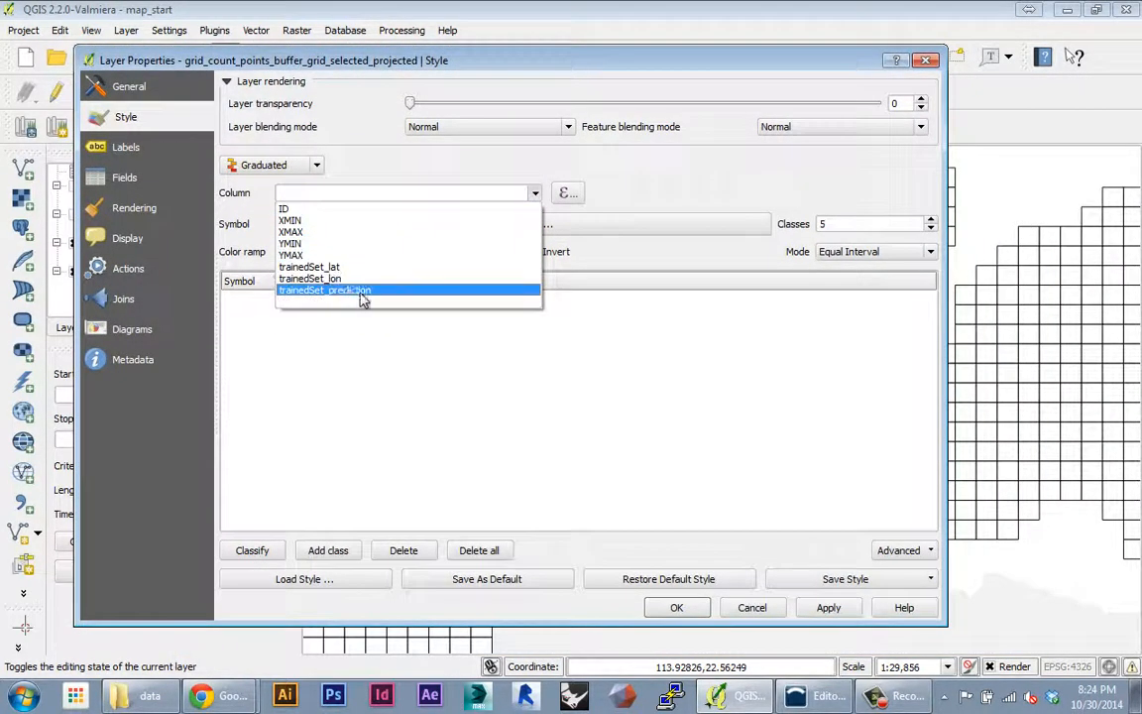
click(305, 290)
click(849, 252)
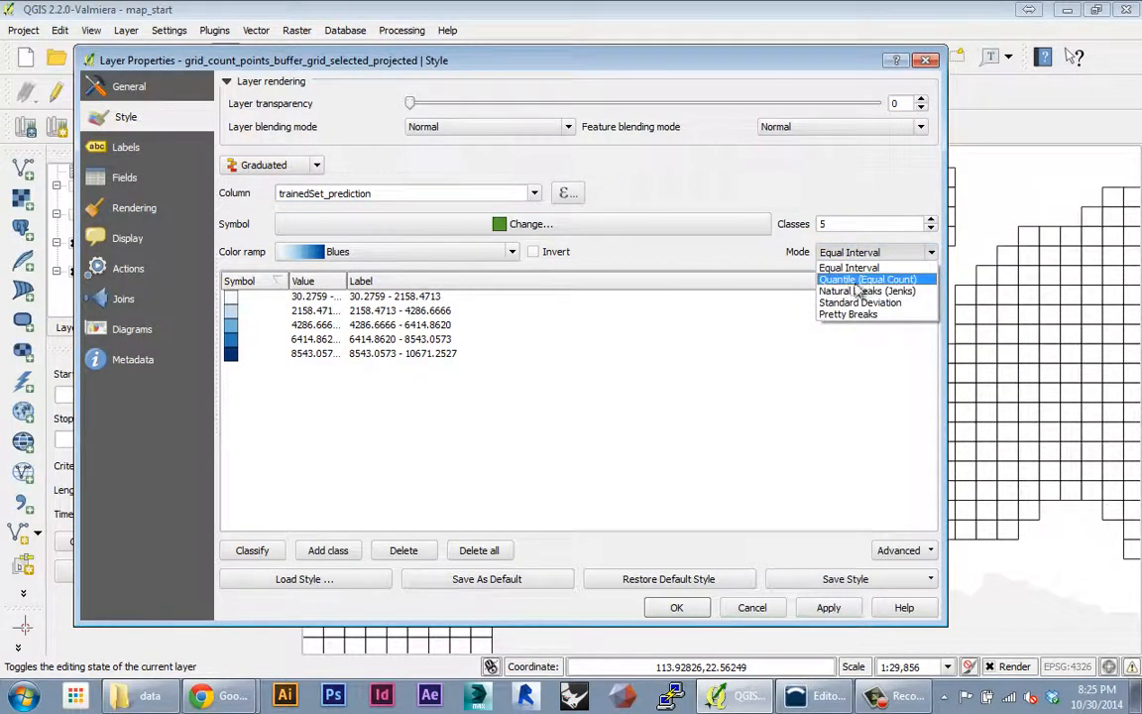
click(852, 283)
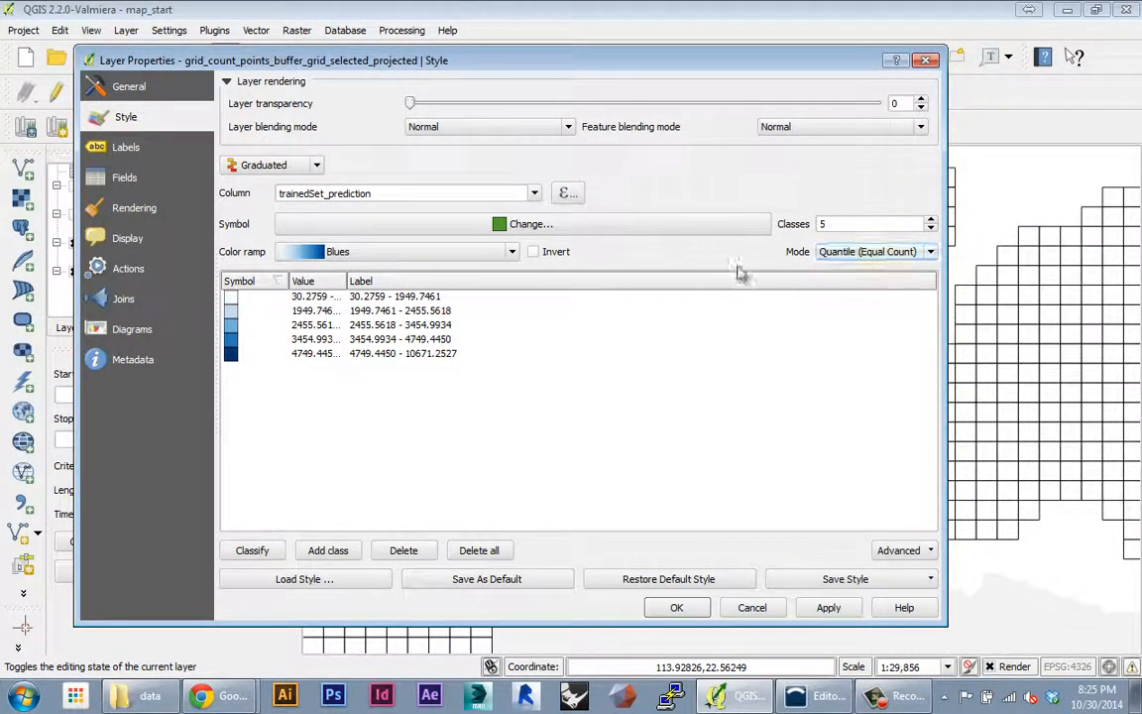
Remove the grid cell outlines by setting the simple fill's border style to No Pen, and apply the layer style.
click(531, 226)
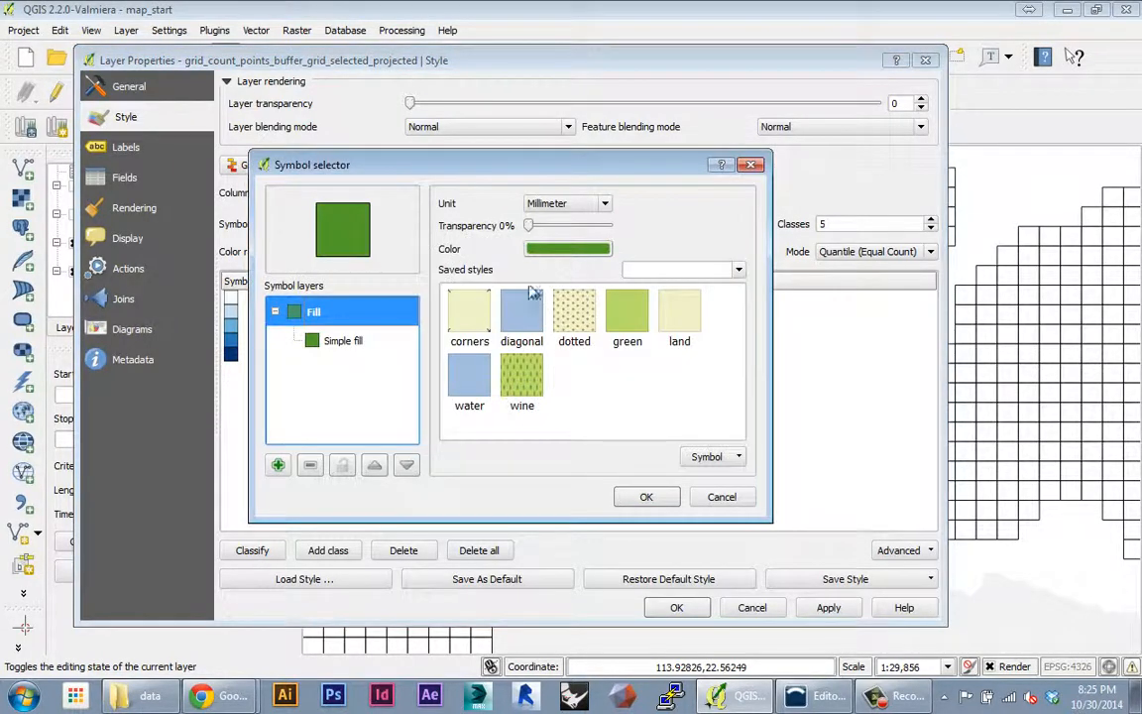
click(361, 344)
click(607, 280)
click(574, 303)
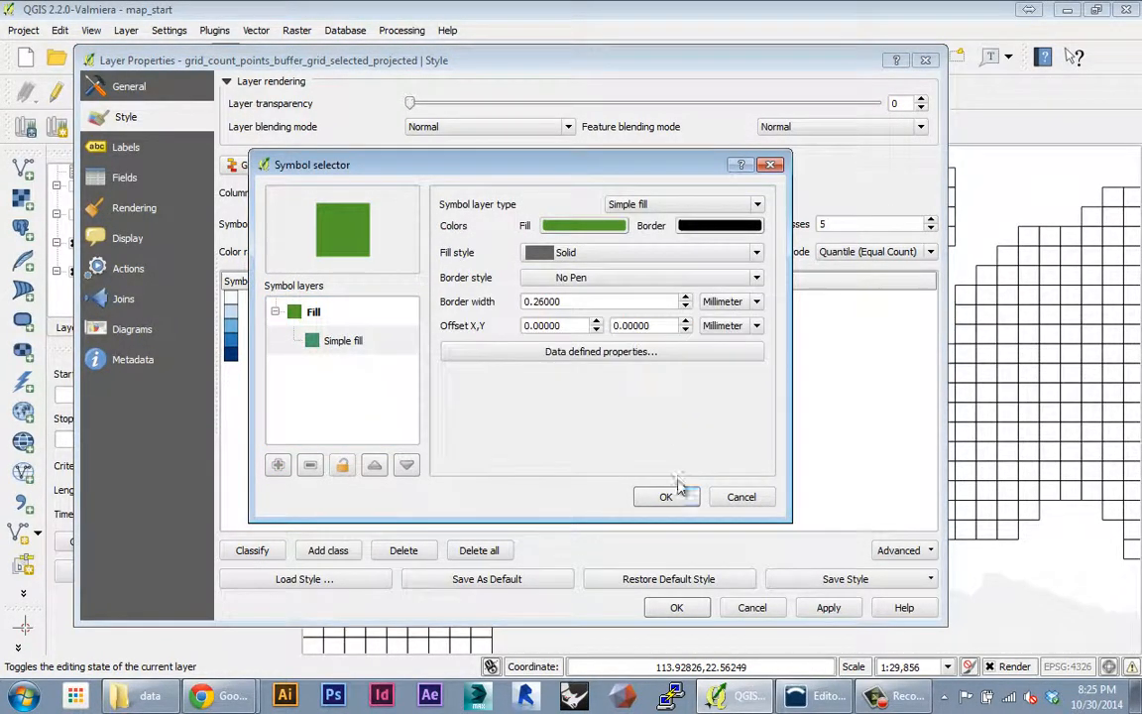
click(682, 495)
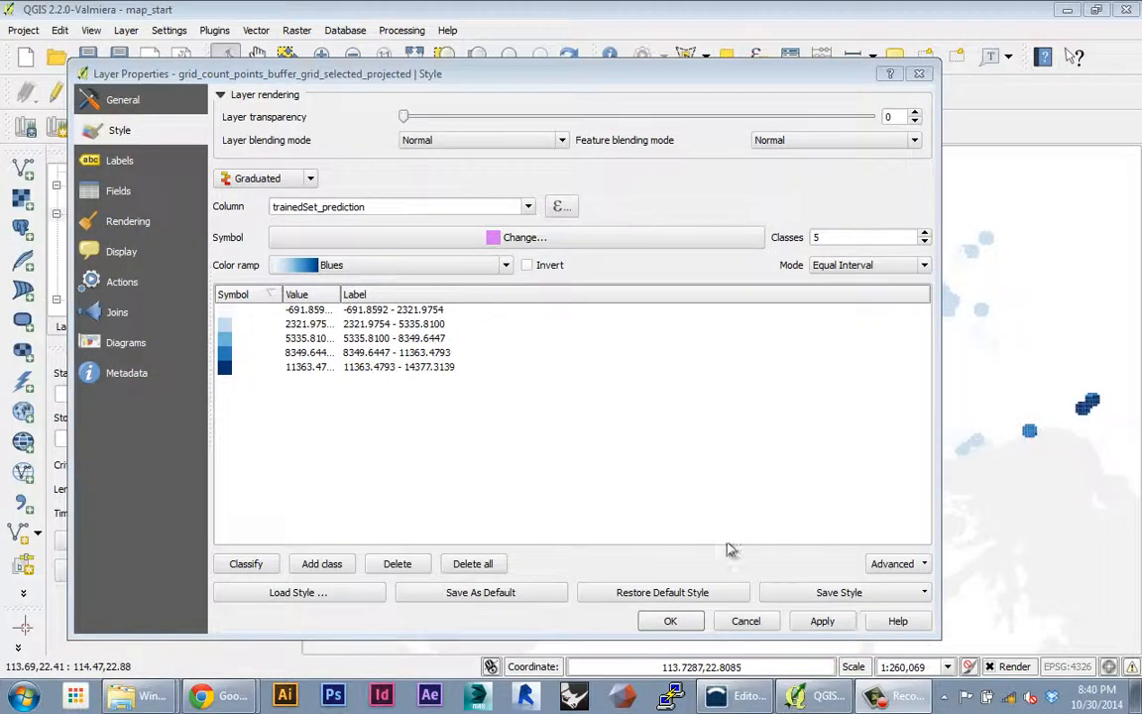
click(671, 622)
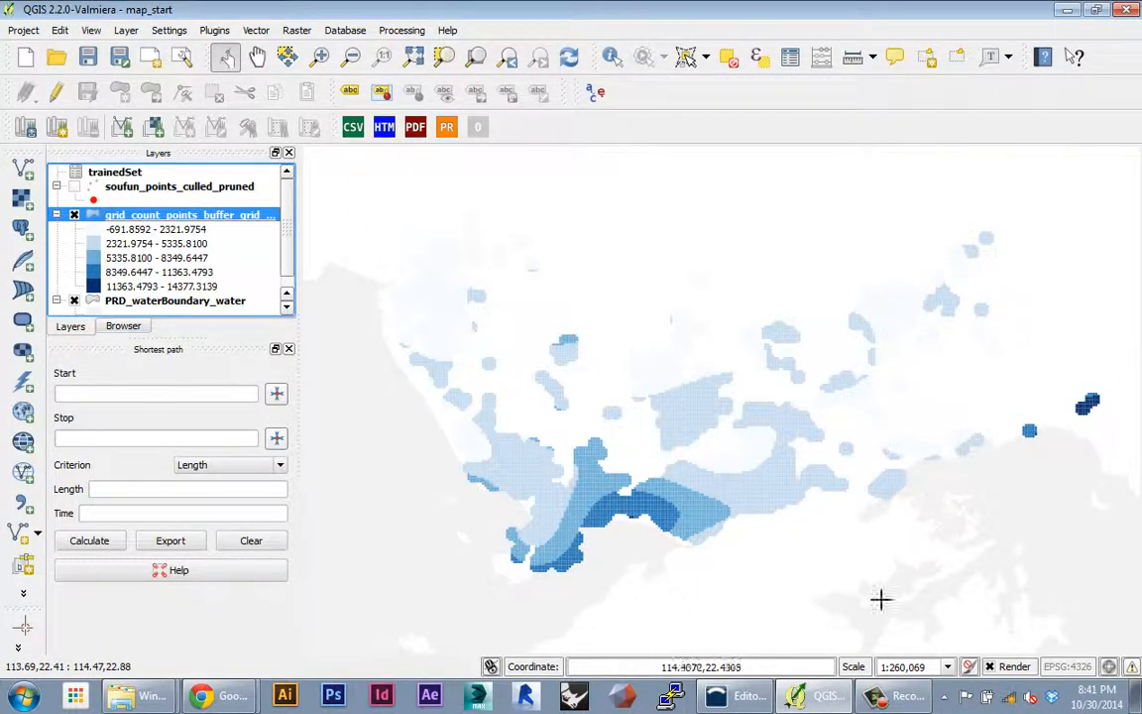
drag(703, 565, 655, 552)
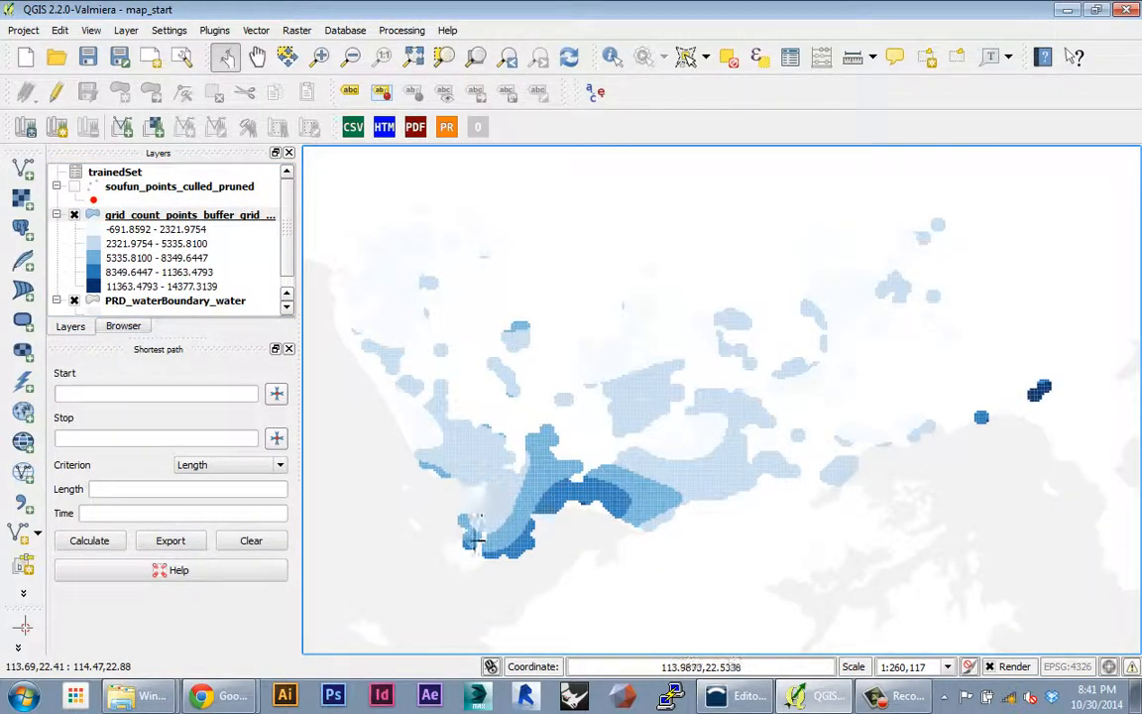
Increase the grid polygon layer's graduated style to 10 classes.
double_click(129, 214)
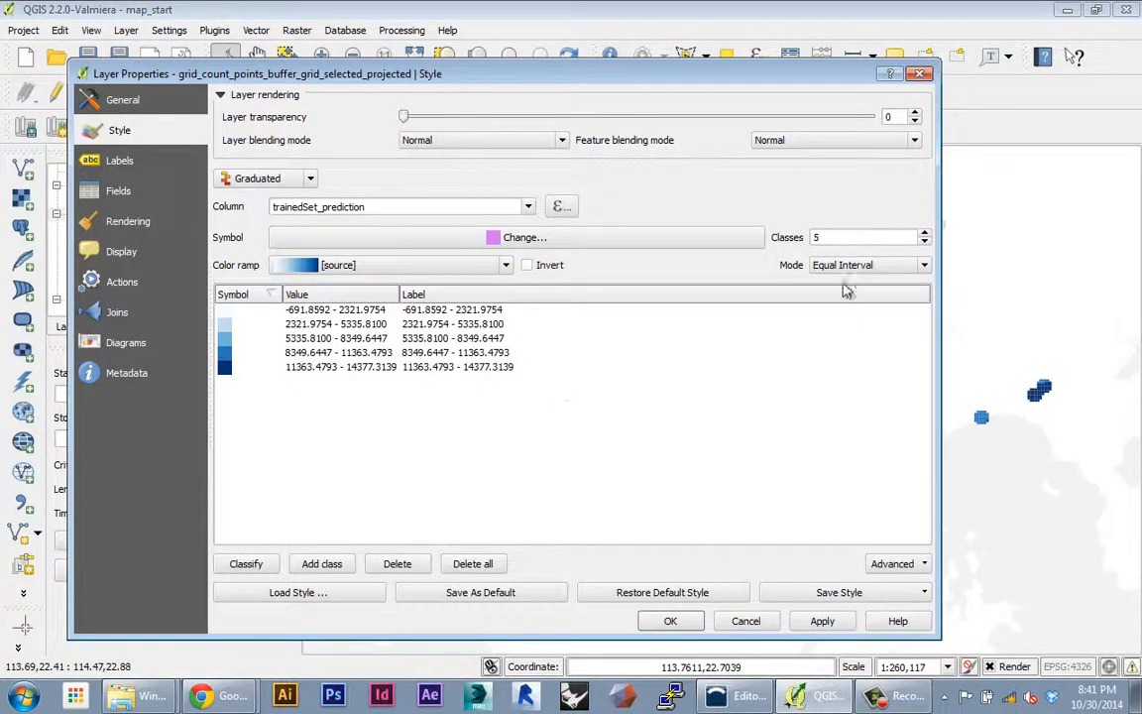
click(923, 233)
click(924, 233)
click(923, 233)
click(923, 233)
click(924, 233)
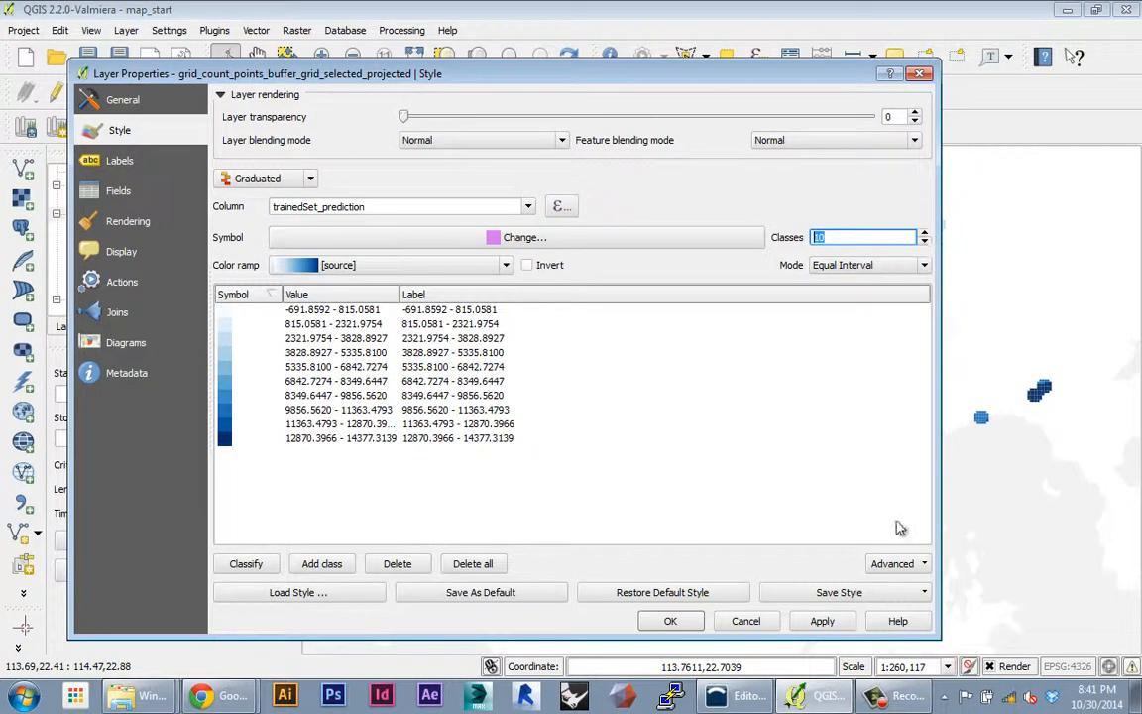
Apply the 10-class graduated style to the grid layer, close its properties, and enlarge the layer list to show the full legend.
click(833, 624)
drag(794, 65, 735, 74)
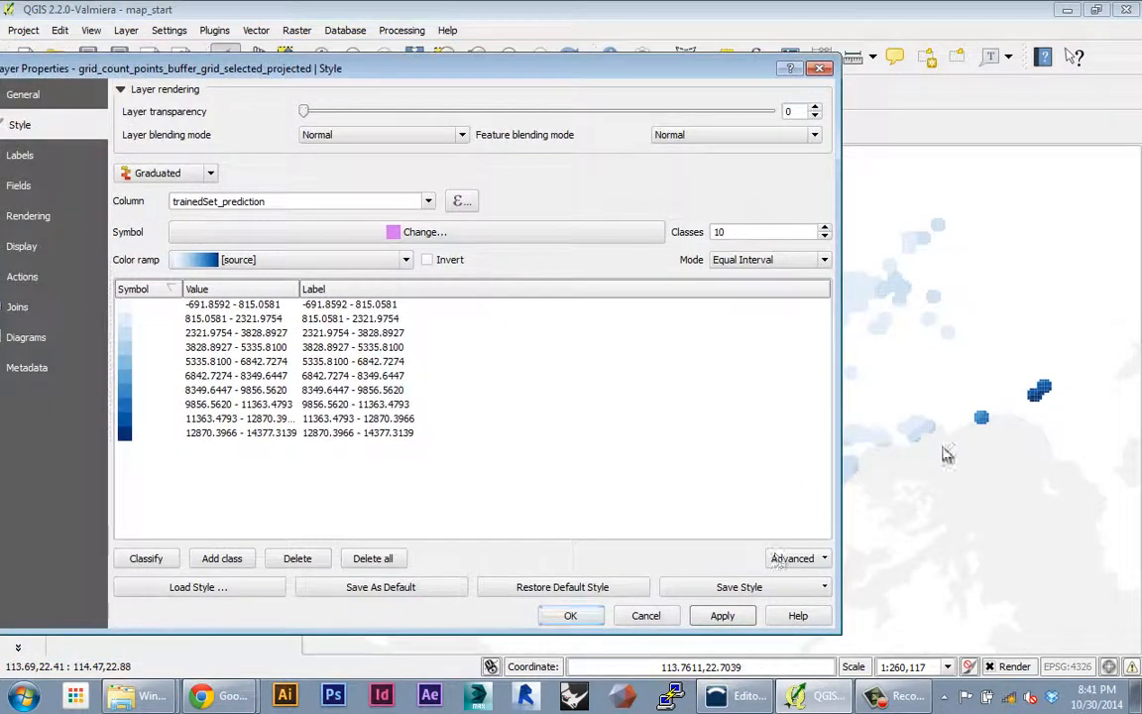
click(573, 614)
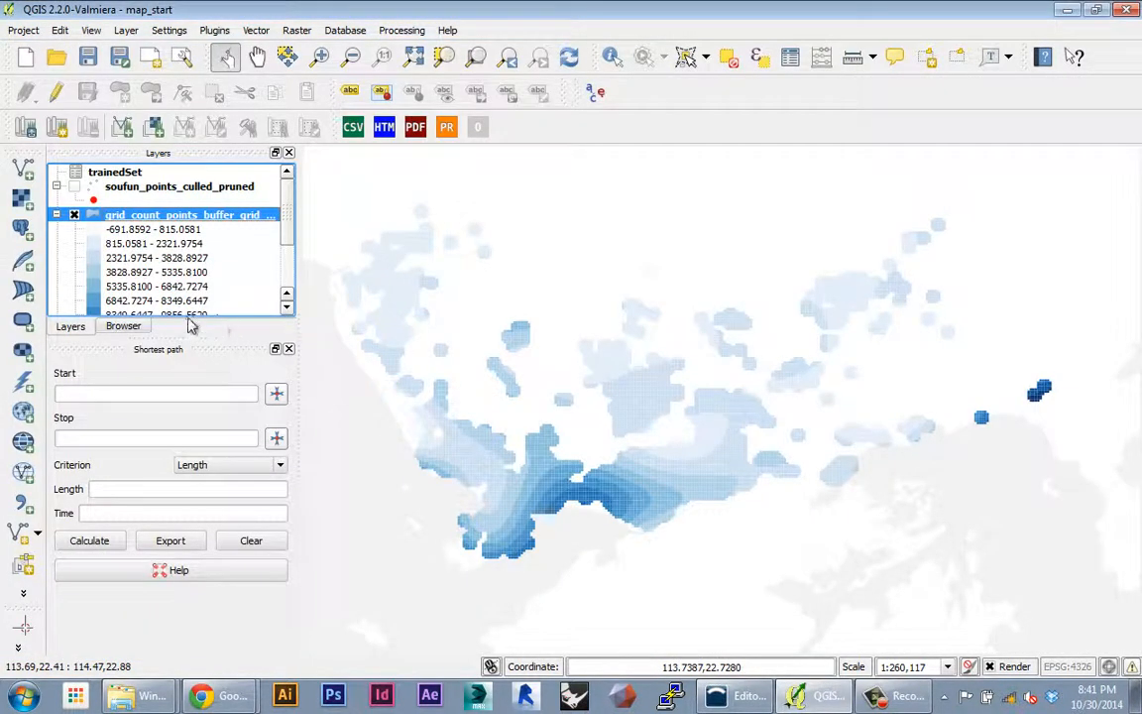
drag(188, 339, 175, 404)
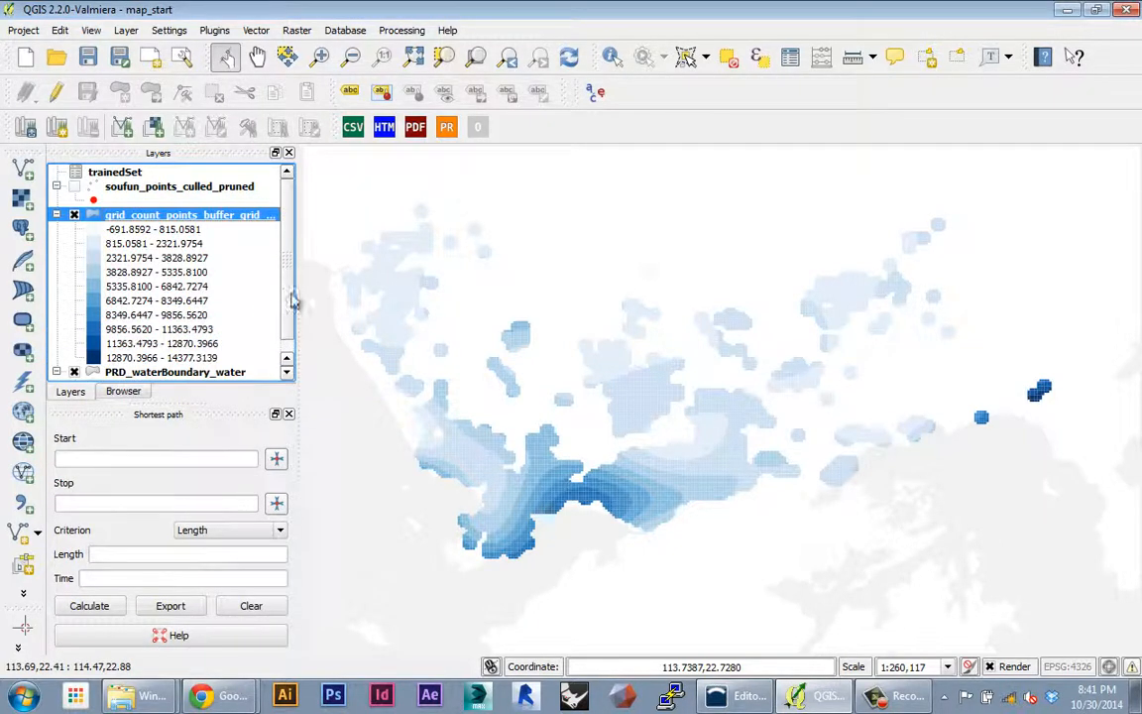
mouse_move(287, 297)
mouse_down()
mouse_move(287, 315)
mouse_move(287, 288)
mouse_up()
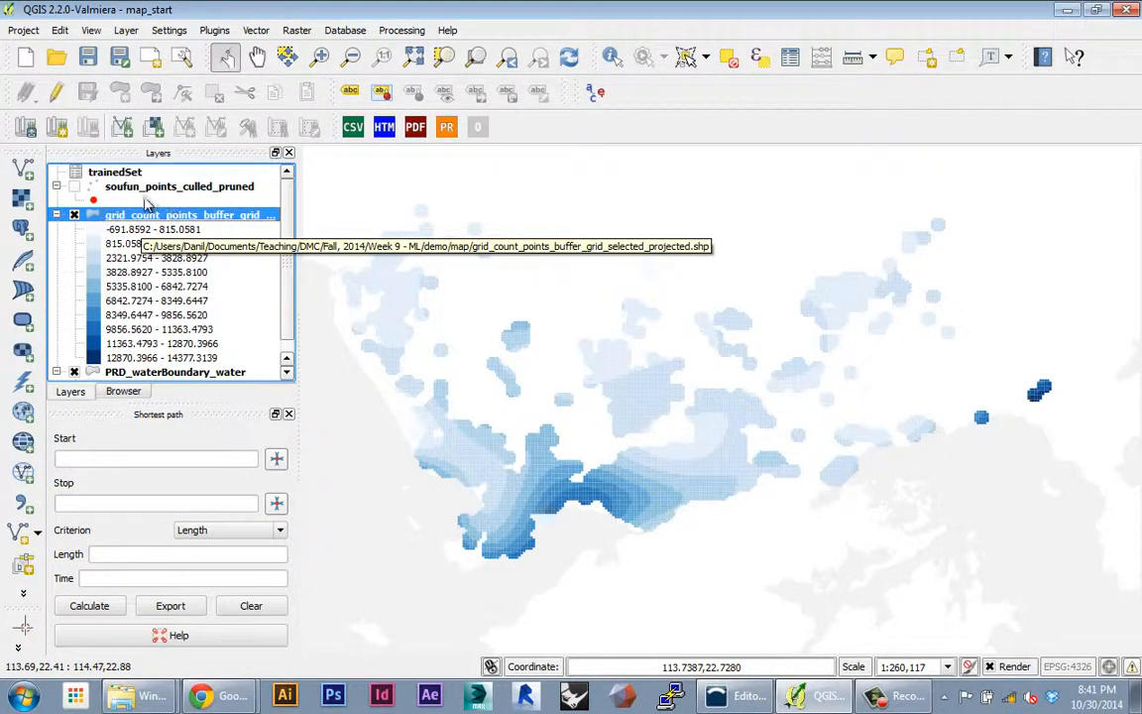
Save the project as map_start1.qgs, overwriting the existing file, and close QGIS.
click(23, 30)
click(159, 6)
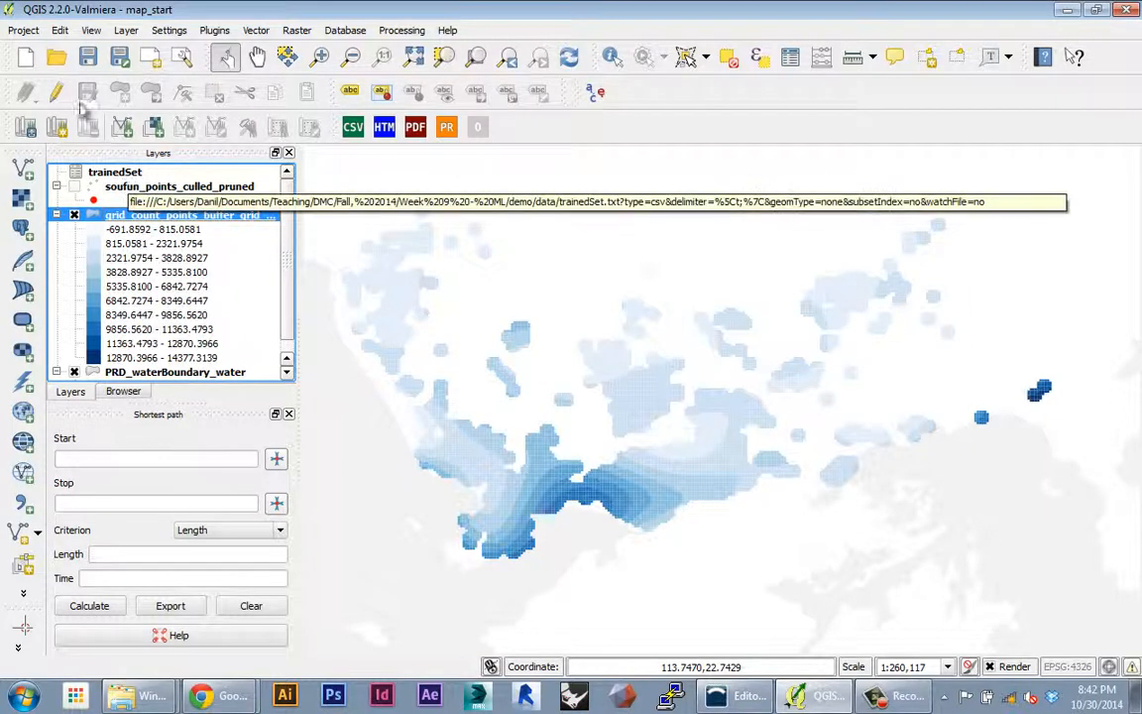
click(22, 30)
click(53, 142)
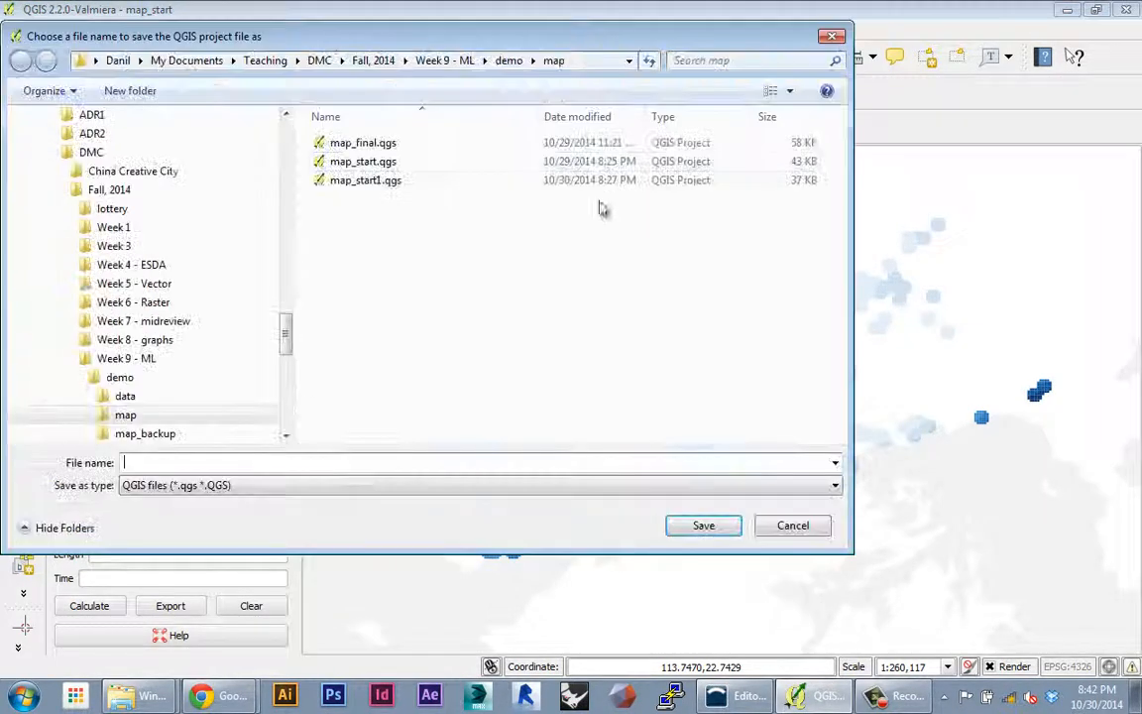
double_click(389, 184)
click(622, 353)
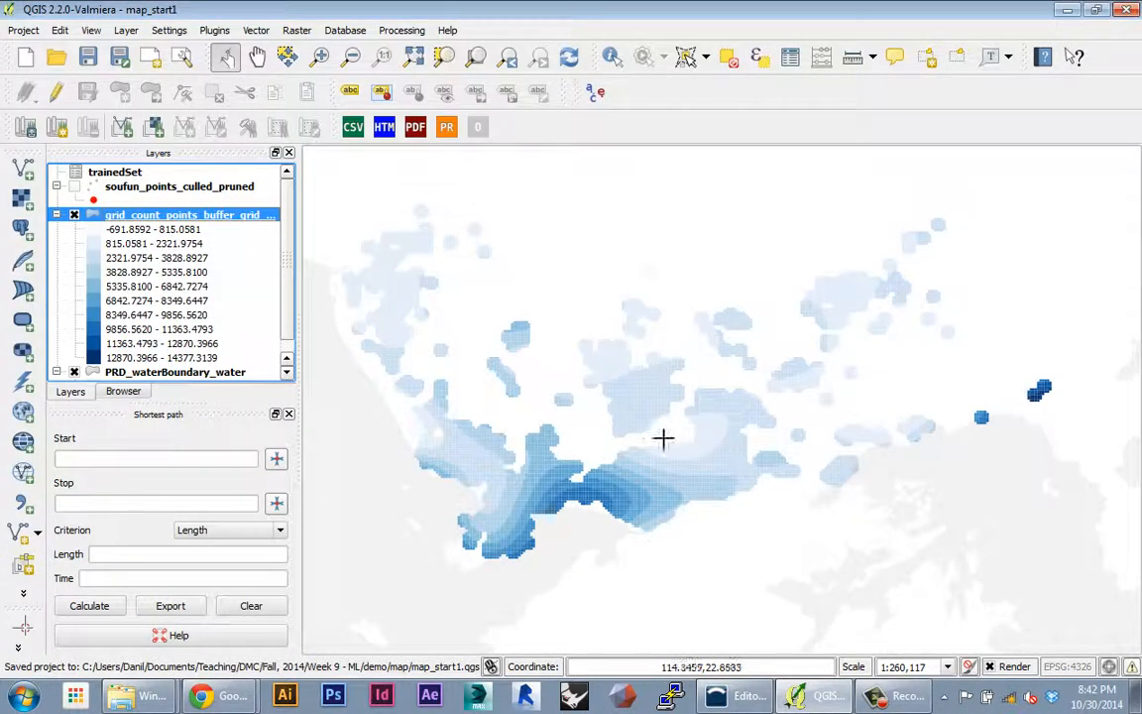
click(1126, 9)
Switch to the Canopy editor and set the SVR model's C to 100000 and epsilon to .00001 on line 68.
click(791, 695)
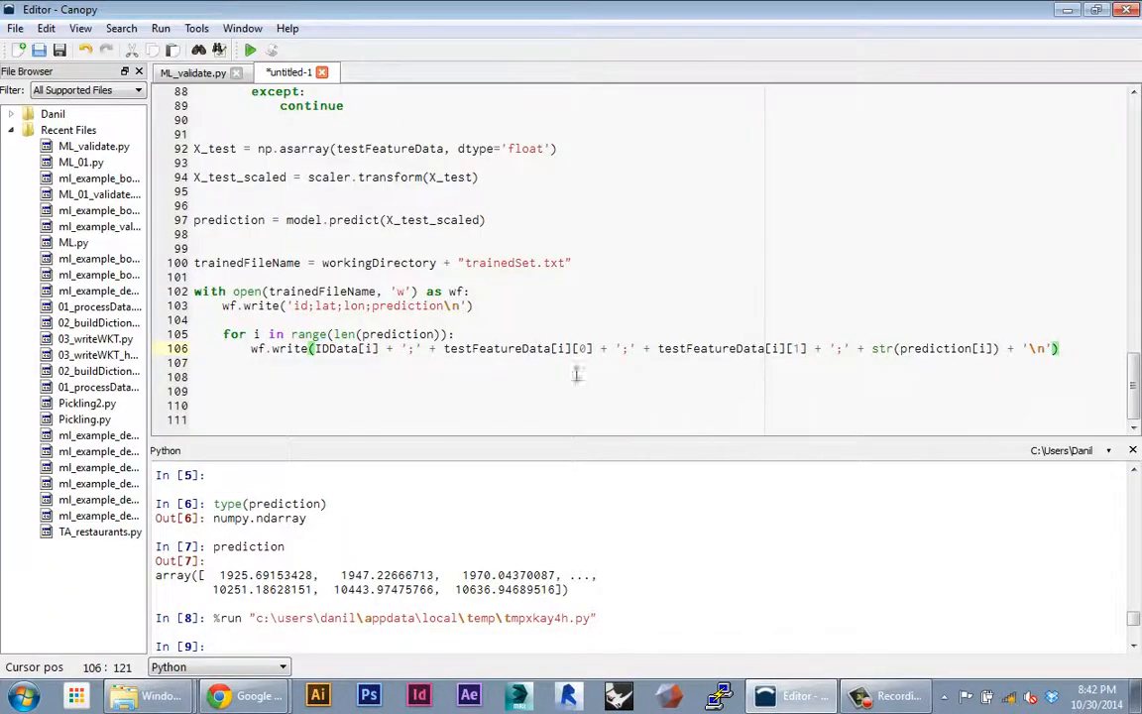
click(759, 382)
scroll(759, 381, up, 13)
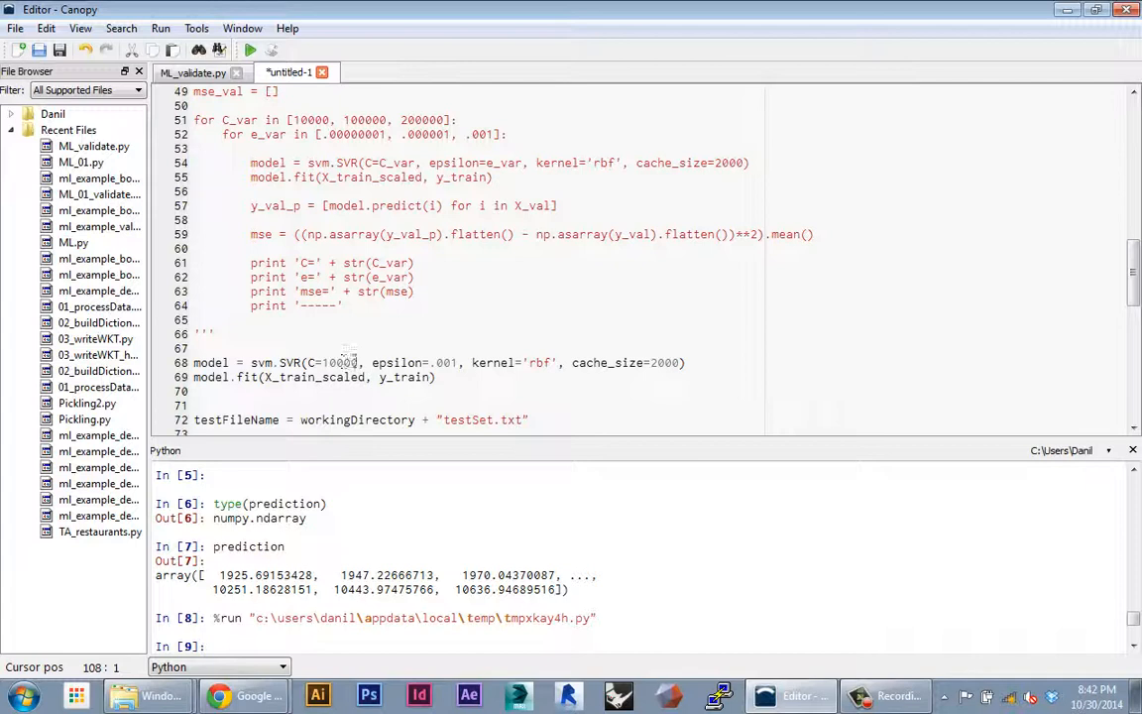
drag(358, 363, 344, 362)
click(359, 363)
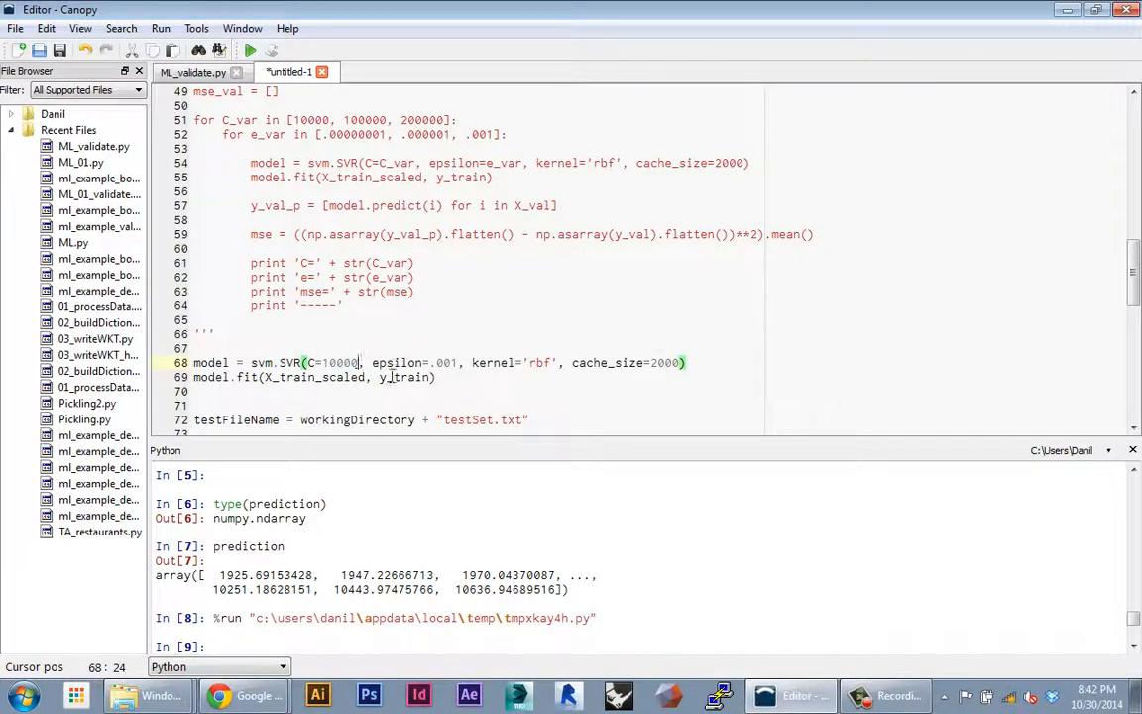
text(0)
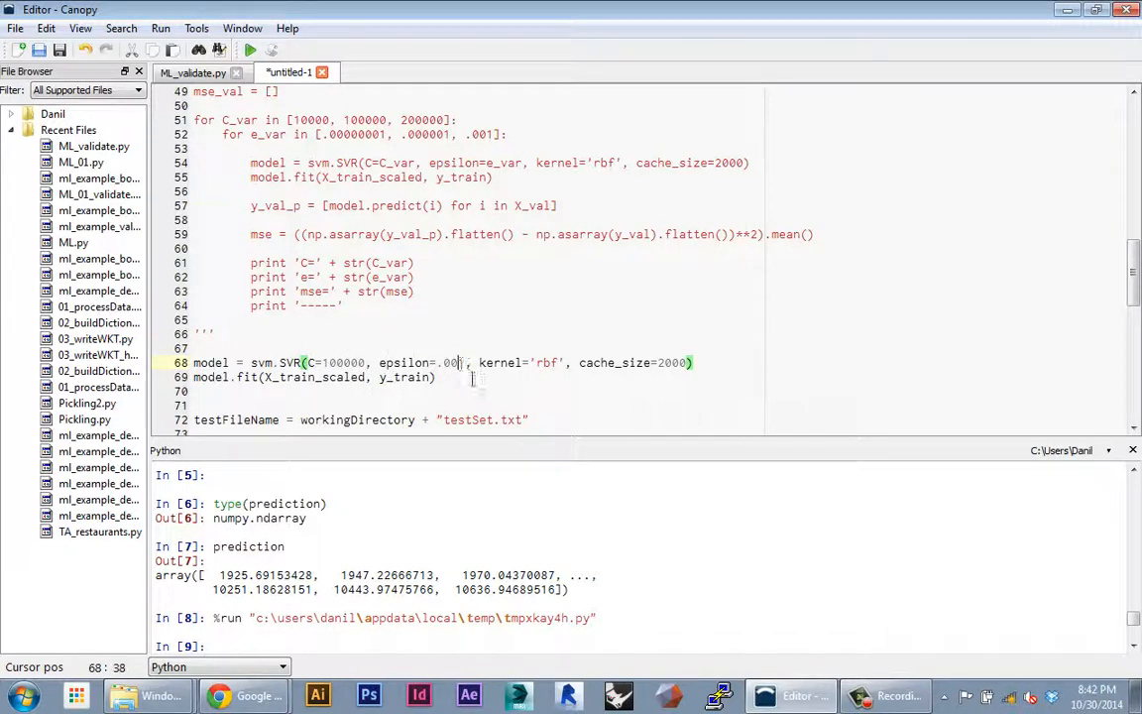
text(00)
click(466, 390)
Run the script to rewrite the predictions in trainedSet.txt, and check the output file in the data folder.
scroll(337, 273, down, 13)
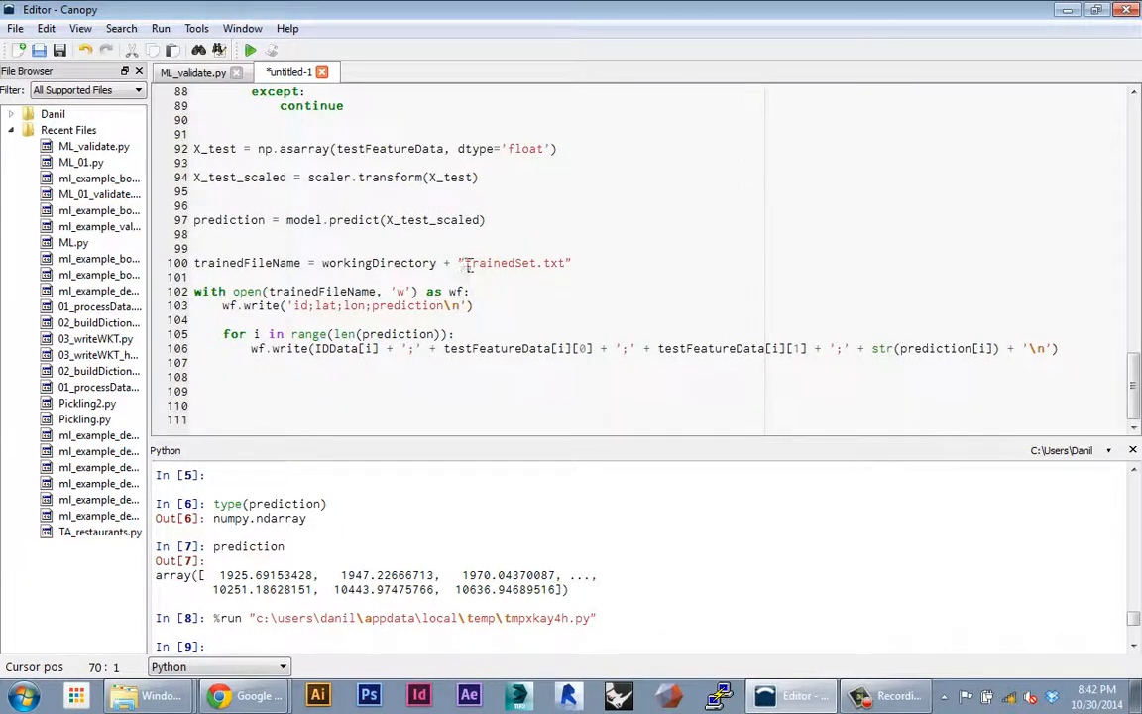
drag(466, 264, 565, 264)
click(575, 265)
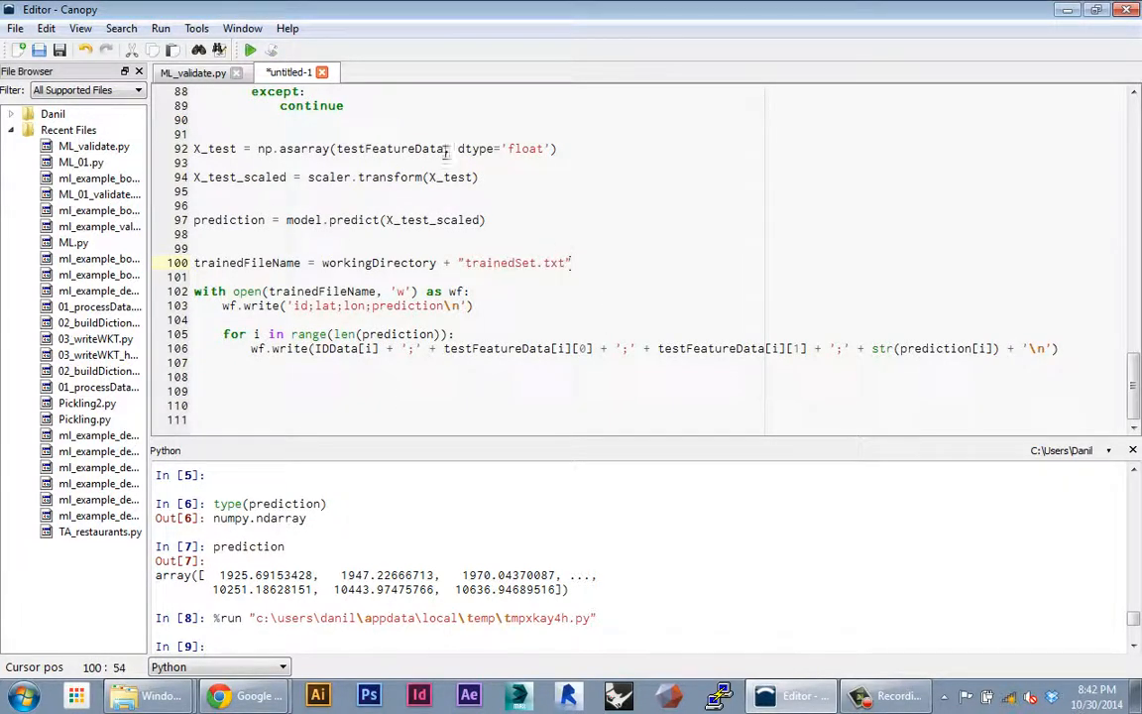
click(253, 51)
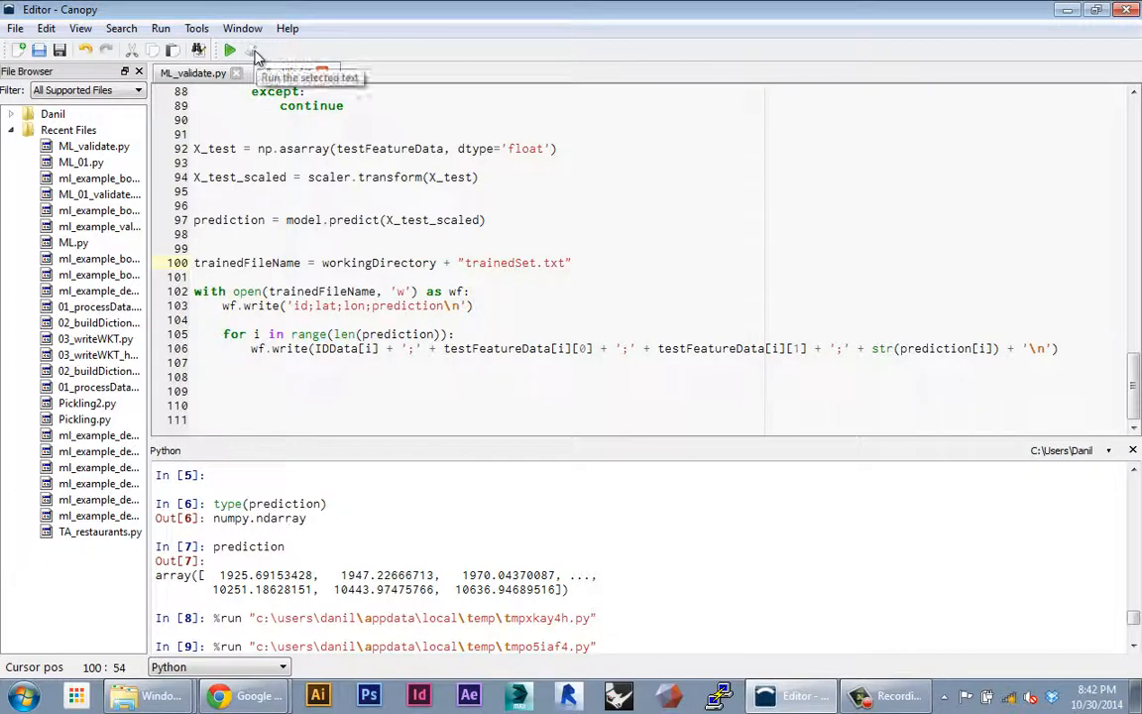
key(alt+Tab)
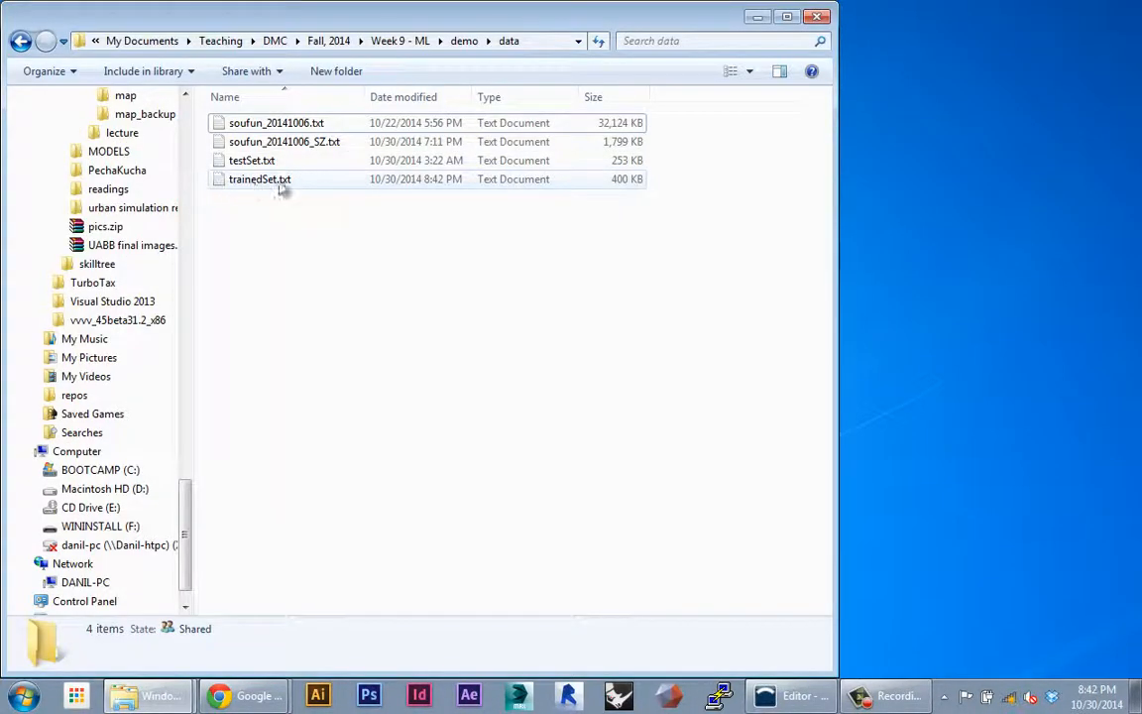
Relaunch QGIS and reopen the recent project map_start1.qgs.
key(super)
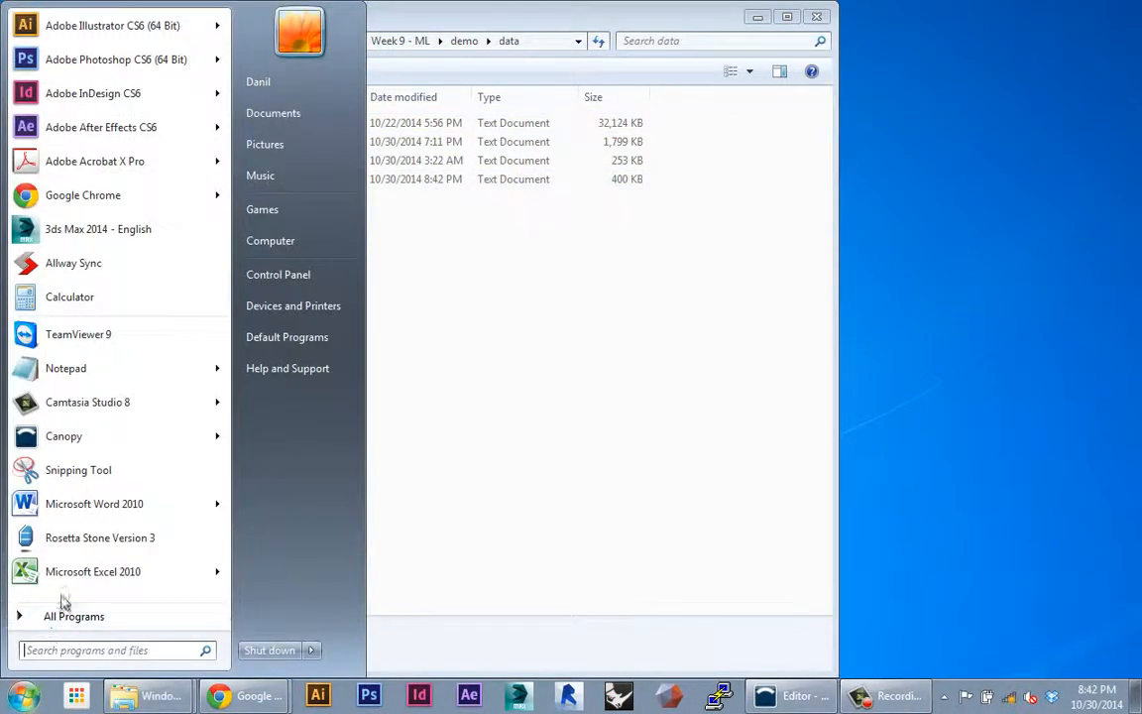
click(63, 616)
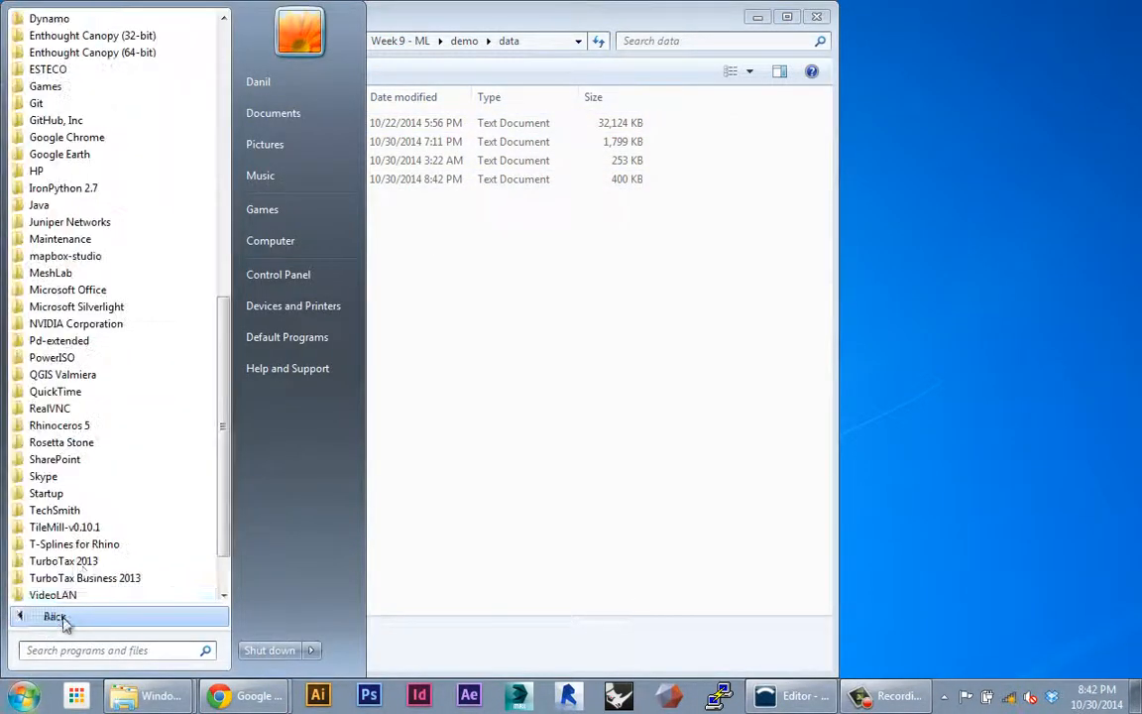
click(63, 375)
click(77, 440)
click(23, 29)
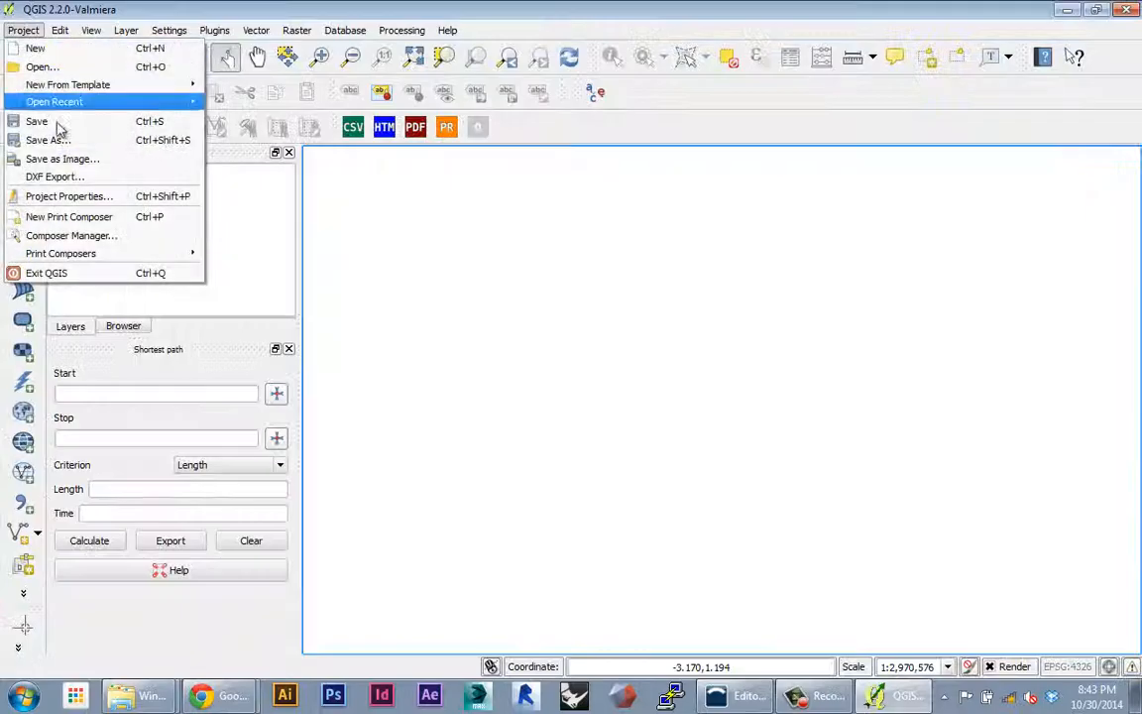
mouse_move(148, 99)
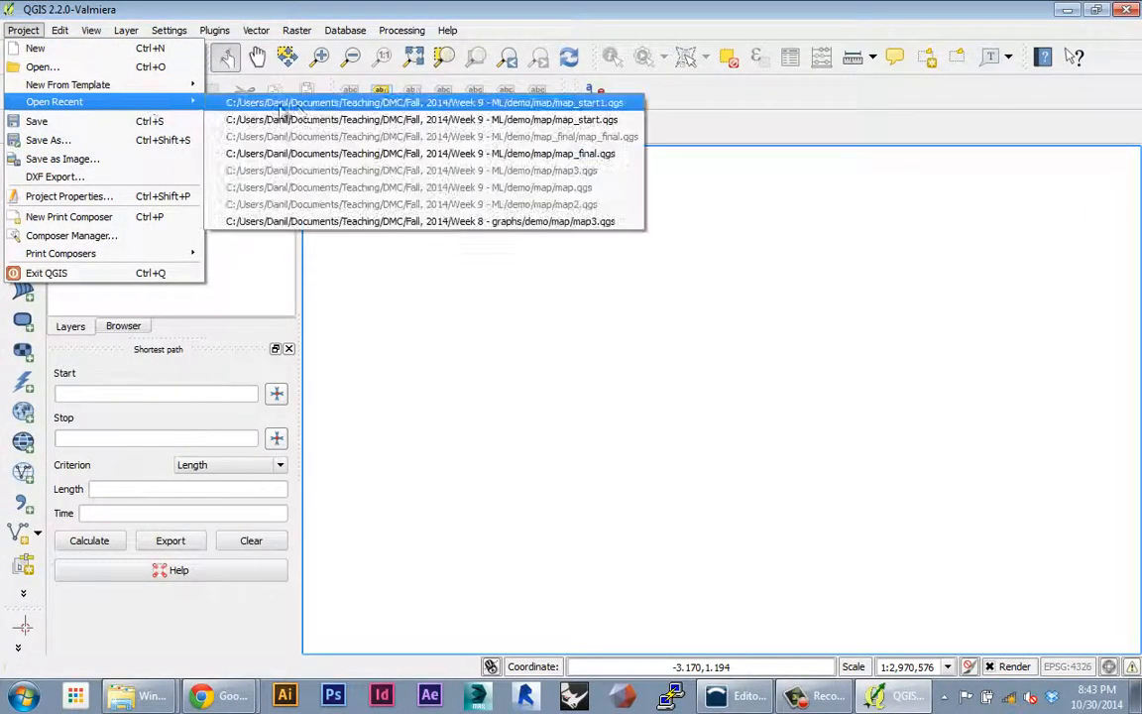
click(290, 103)
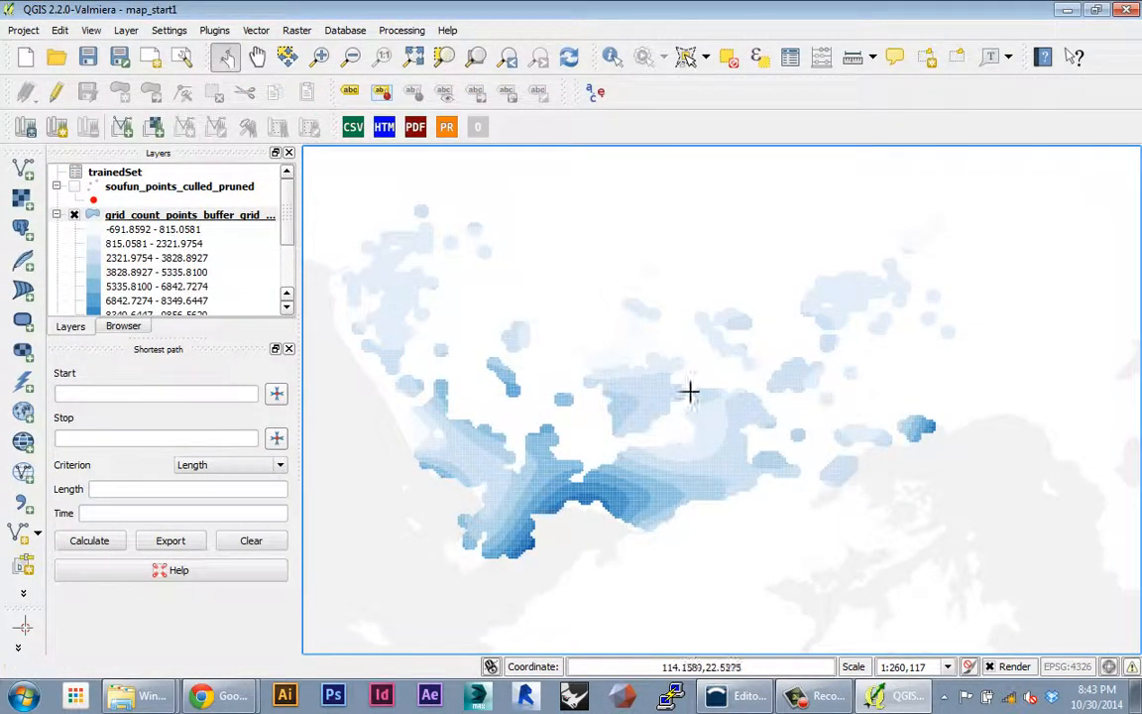
Examine the distribution of the updated predicted values across the grid on the map.
drag(645, 455, 582, 466)
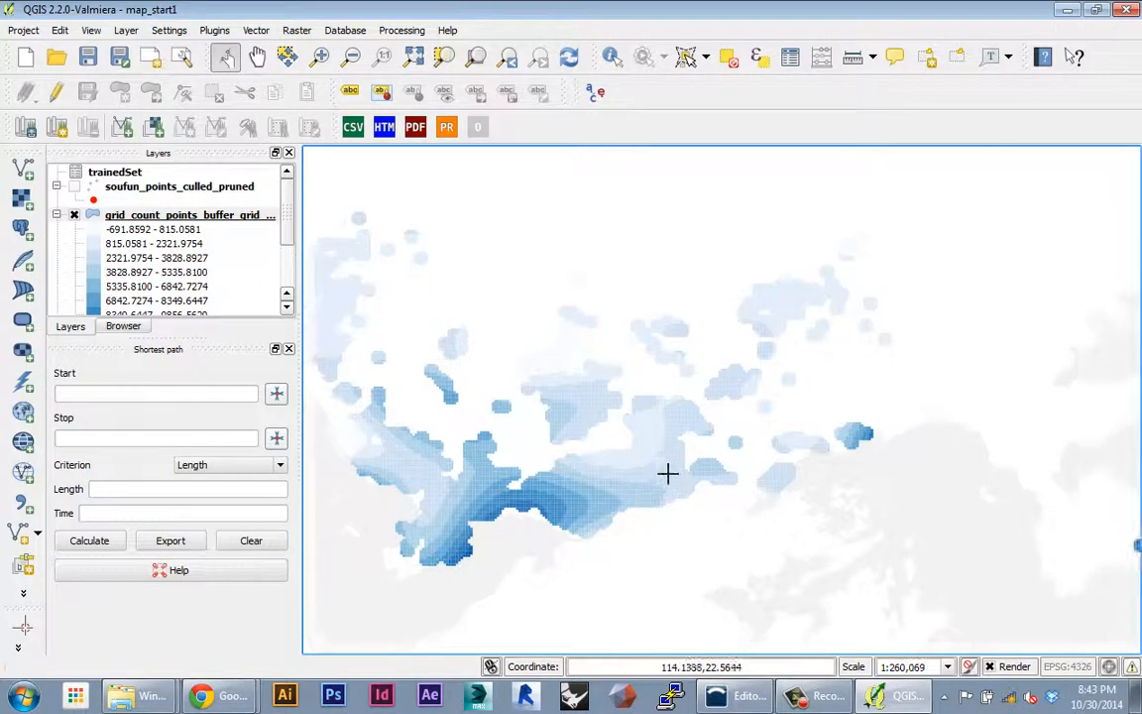
drag(666, 478, 601, 422)
drag(781, 424, 885, 469)
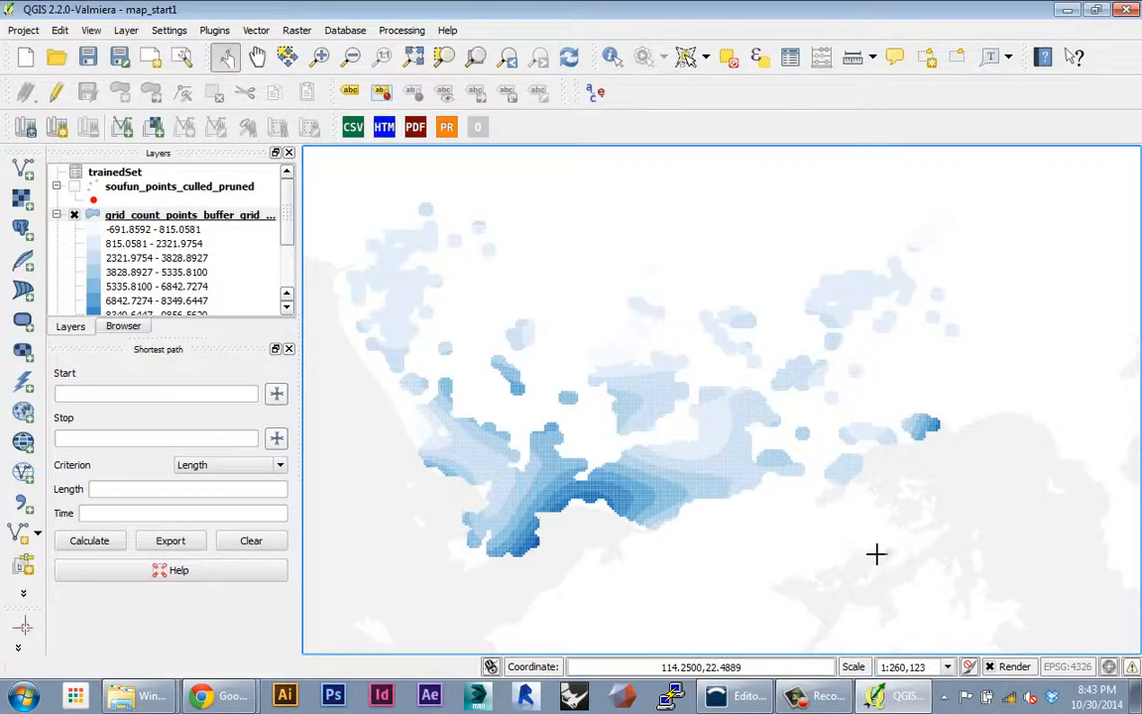
drag(875, 553, 885, 559)
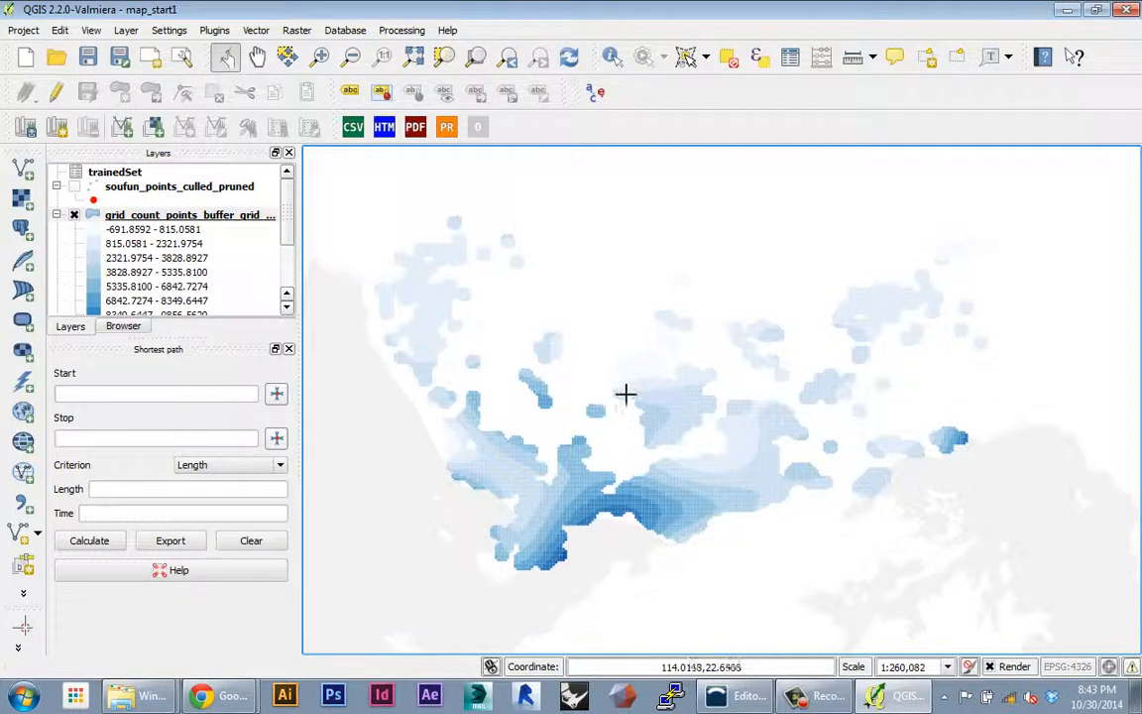
drag(624, 394, 614, 422)
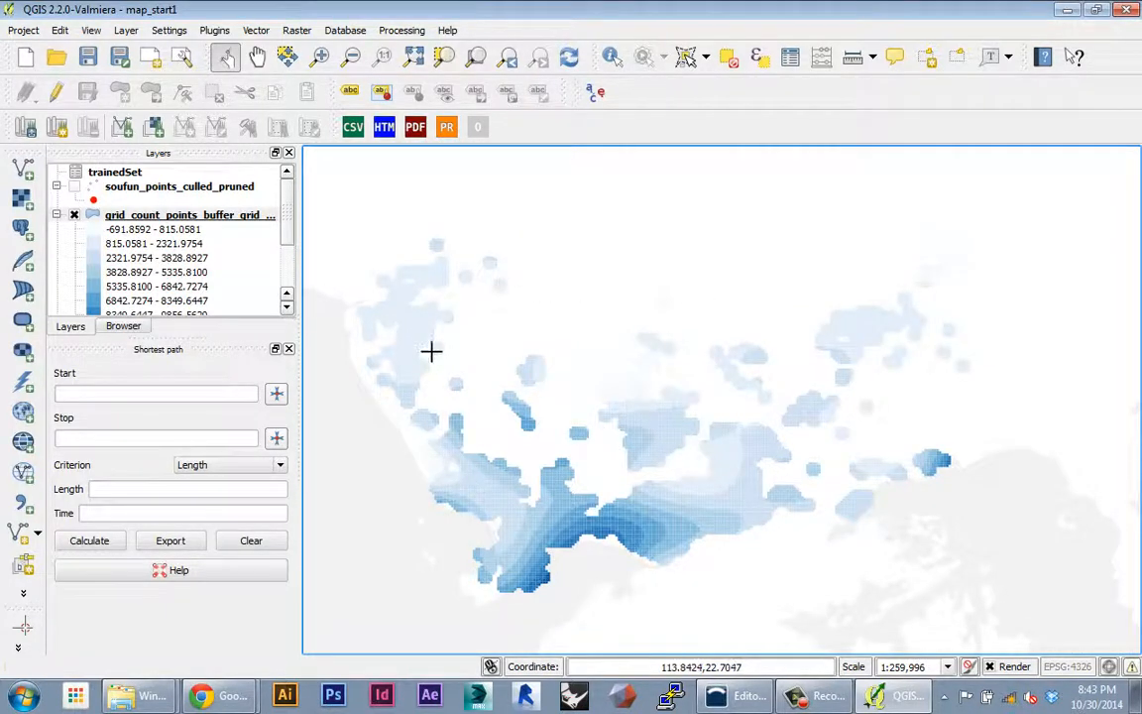
mouse_move(904, 699)
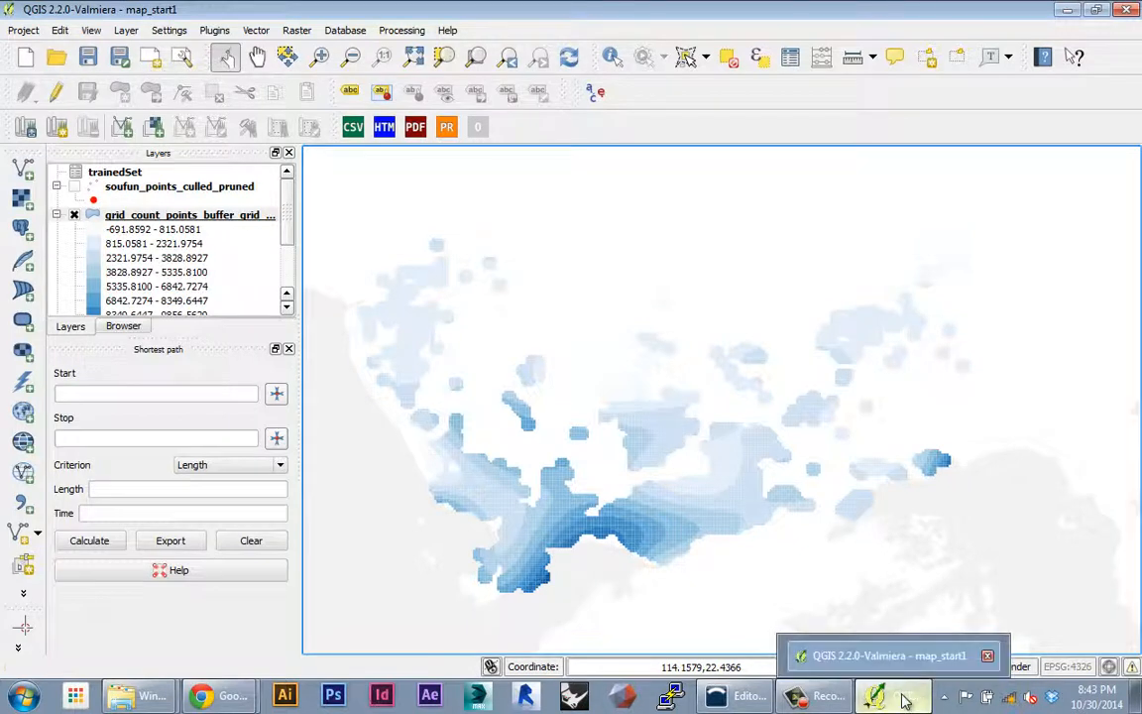